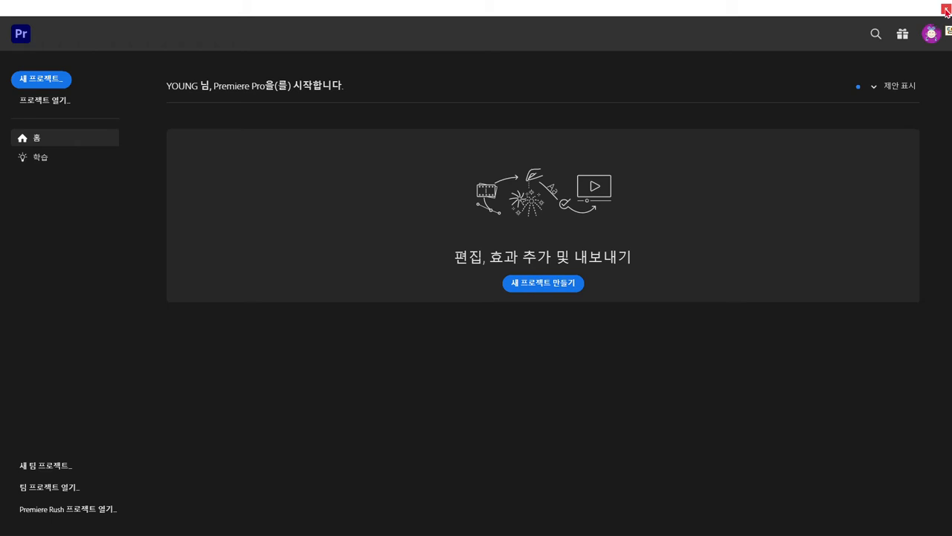
Dismiss the home screen and start a new project with the name em-jewels.
{"action": "left_click", "coordinate": [946, 9]}
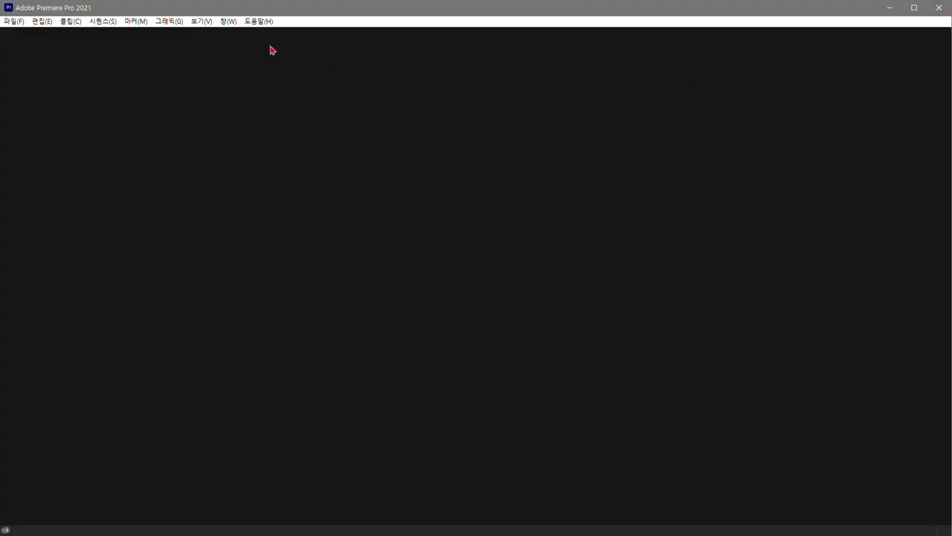
{"action": "left_click", "coordinate": [13, 21]}
{"action": "mouse_move", "coordinate": [43, 34]}
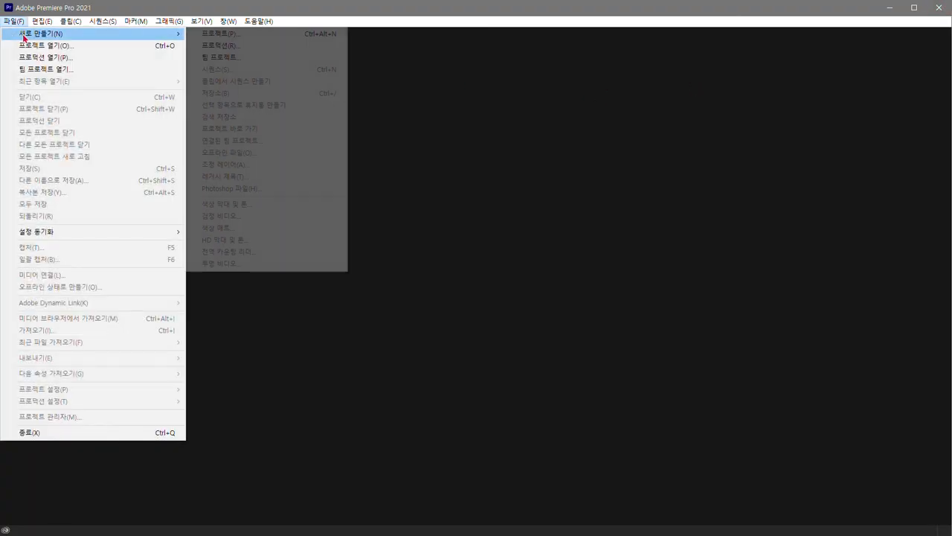
{"action": "left_click", "coordinate": [250, 38]}
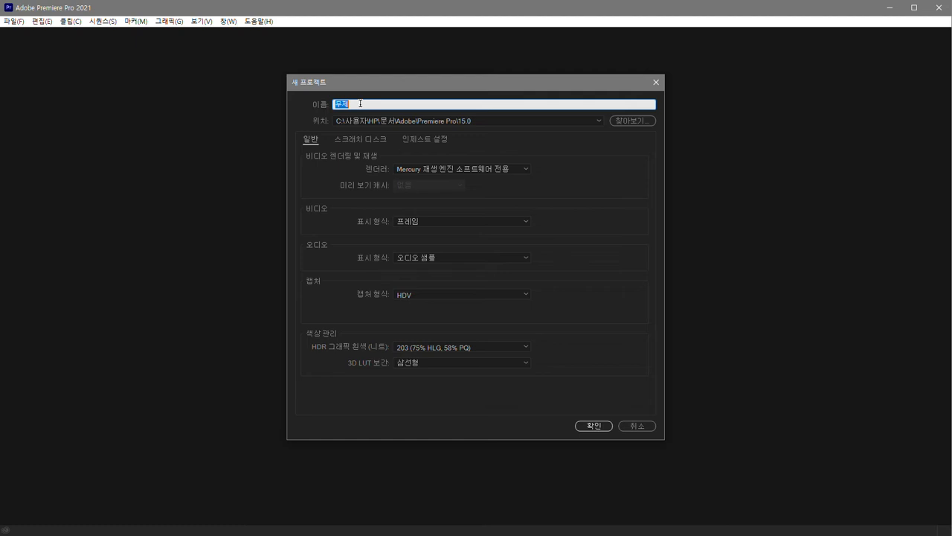
{"action": "type", "text": "em-jewels"}
{"action": "left_click_drag", "start_coordinate": [368, 105], "coordinate": [334, 105]}
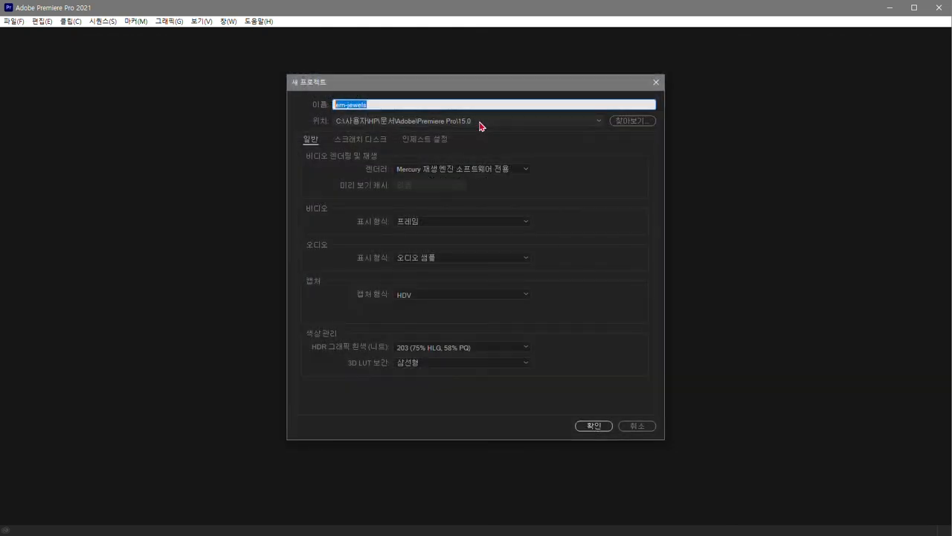
Set the new project's location to the premiere folder inside lesson on the E: drive.
{"action": "left_click", "coordinate": [574, 126]}
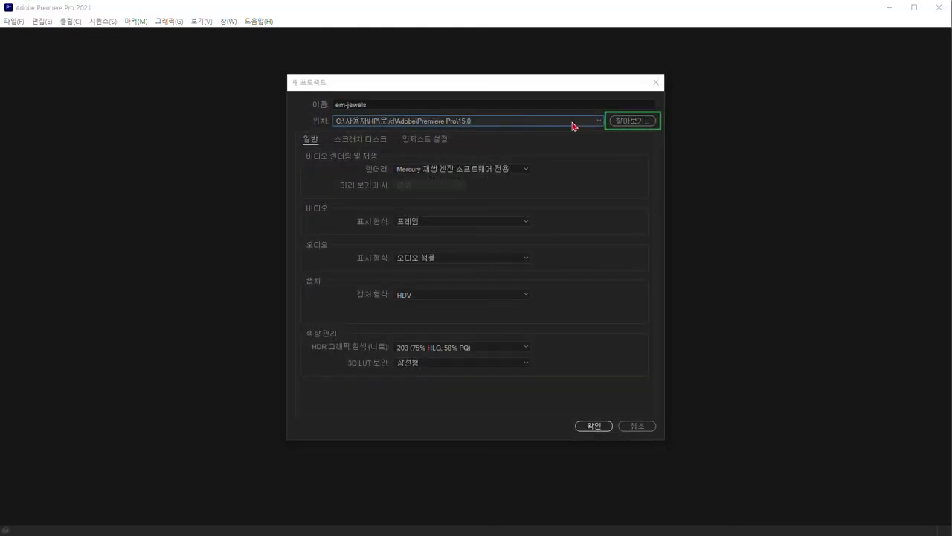
{"action": "left_click", "coordinate": [627, 122]}
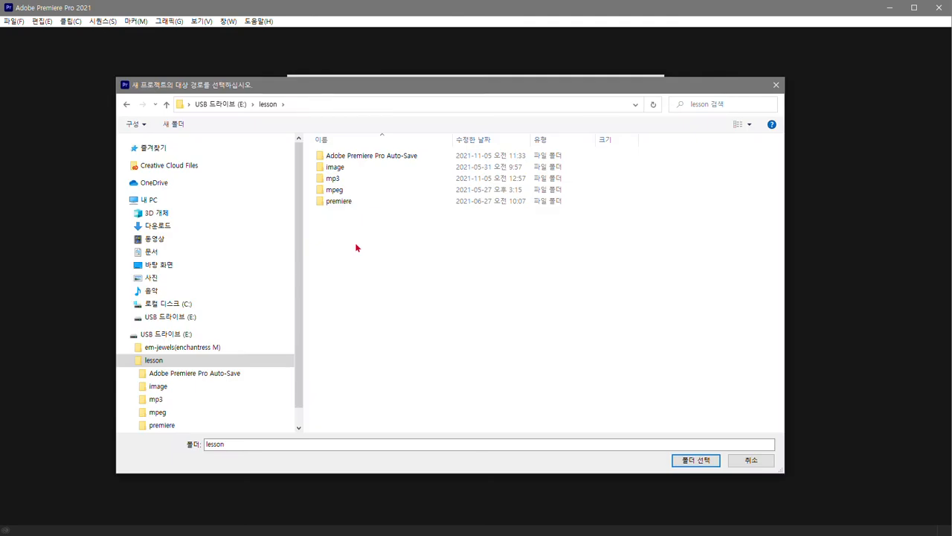
{"action": "double_click", "coordinate": [346, 201]}
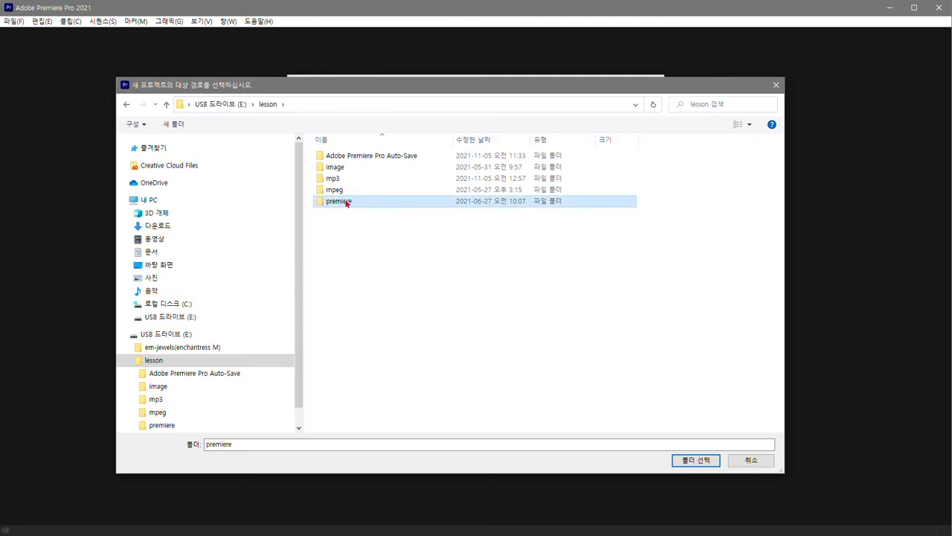
{"action": "left_click", "coordinate": [700, 460]}
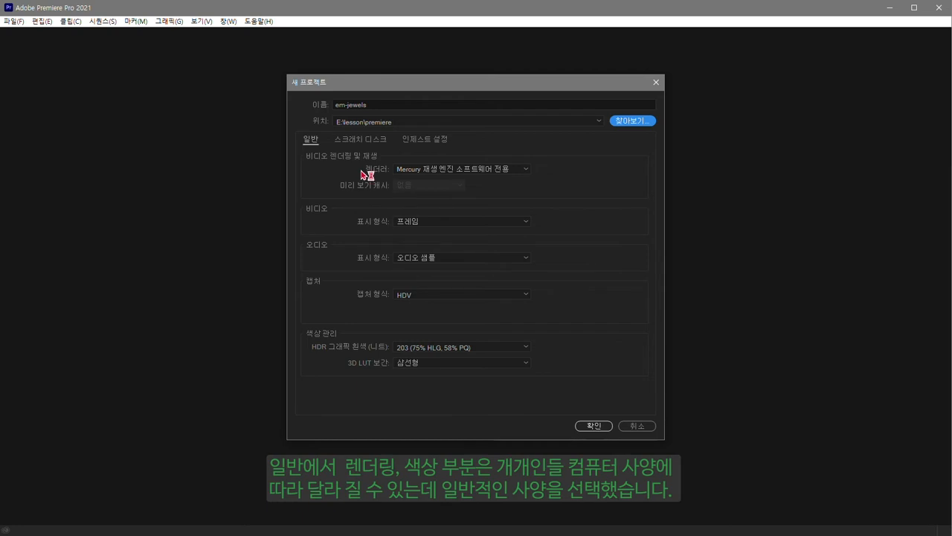
Set the project's renderer to Mercury 재생 엔진 소프트웨어 전용 and the video display format to 프레임.
{"action": "left_click", "coordinate": [513, 175]}
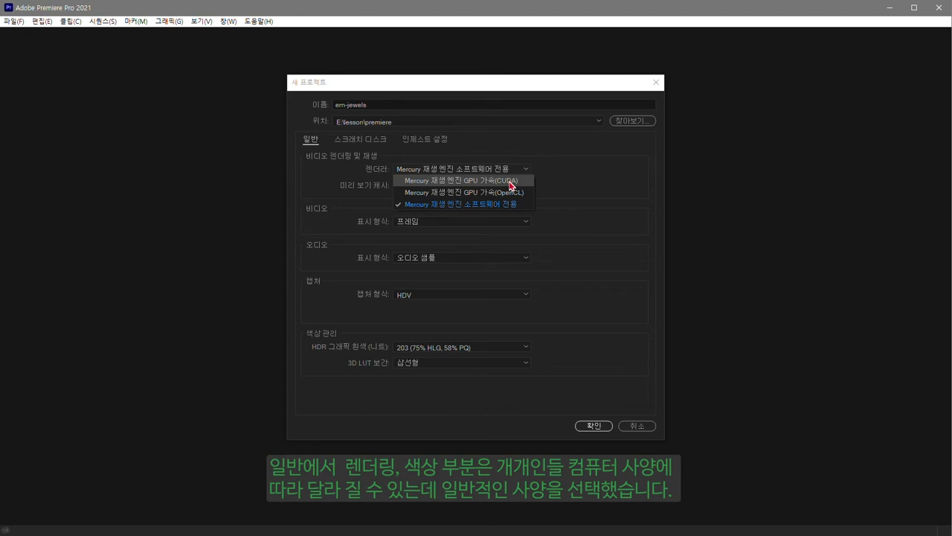
{"action": "left_click", "coordinate": [502, 208]}
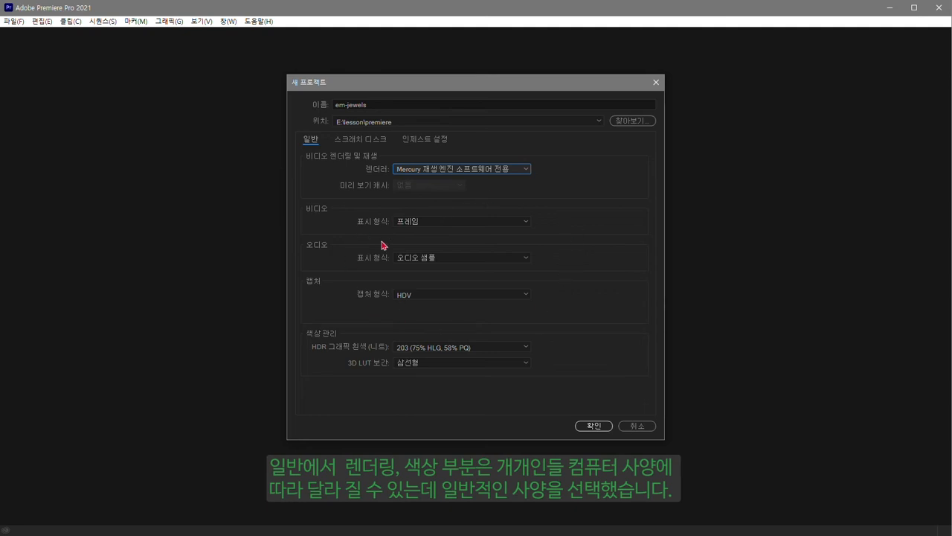
{"action": "left_click", "coordinate": [521, 225]}
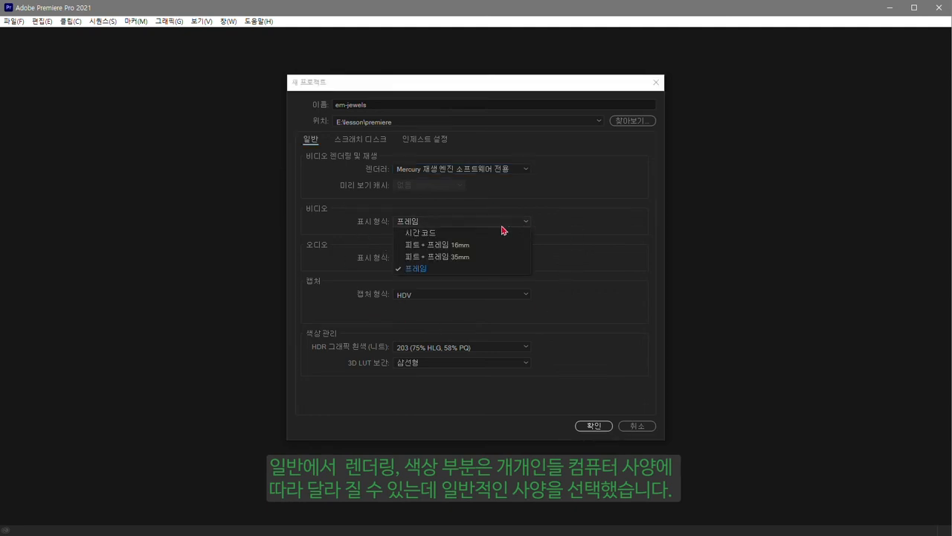
{"action": "left_click", "coordinate": [408, 269]}
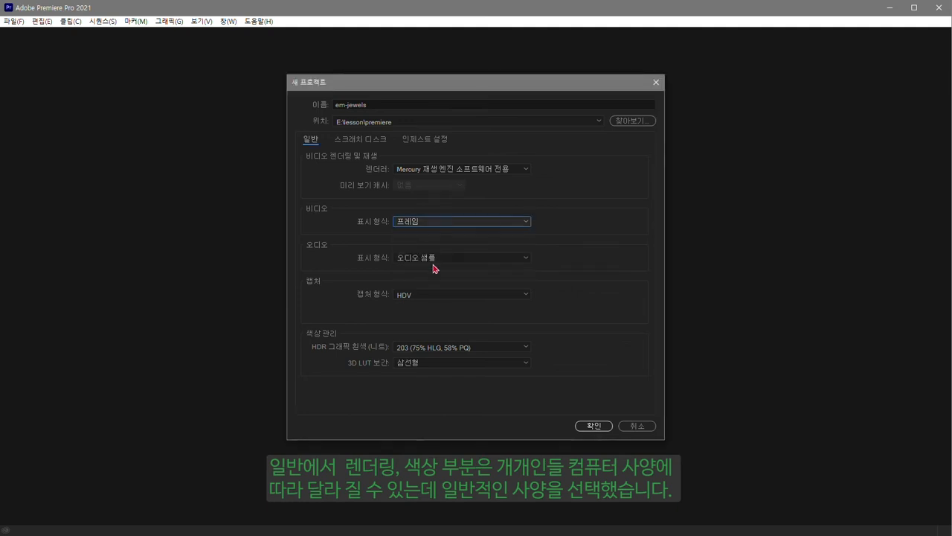
Set the audio display format to 오디오 샘플, the capture format to HDV and the HDR graphics white to 203 (75% HLG, 58% PQ).
{"action": "left_click", "coordinate": [481, 259]}
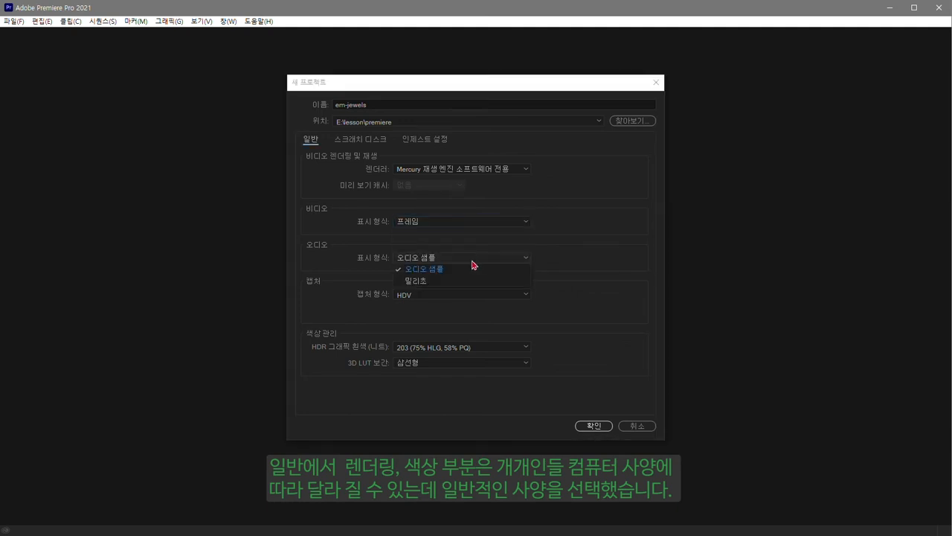
{"action": "left_click", "coordinate": [443, 270]}
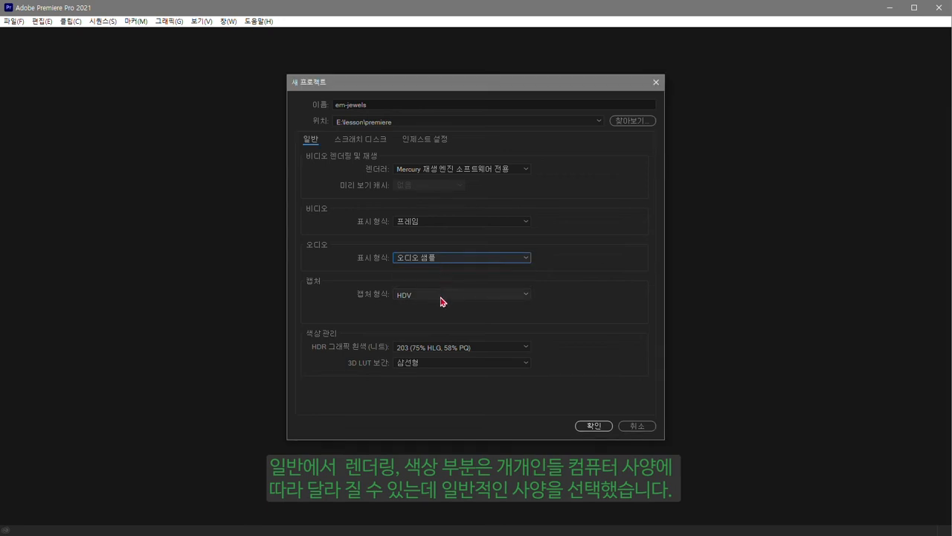
{"action": "left_click", "coordinate": [444, 299]}
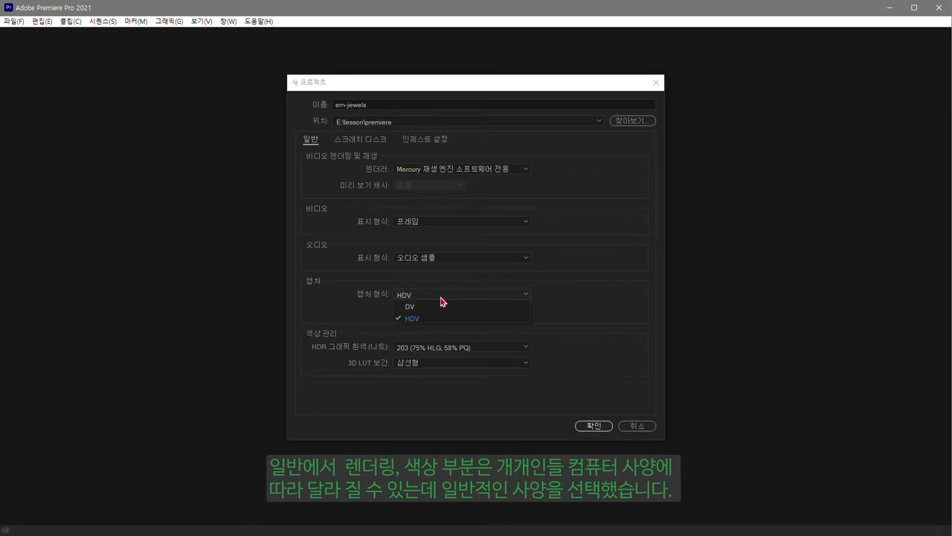
{"action": "left_click", "coordinate": [442, 318]}
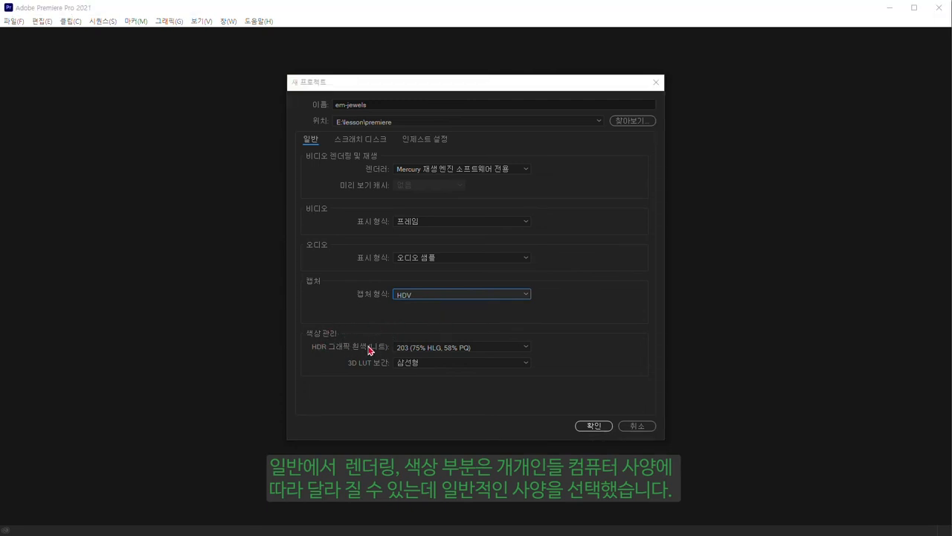
{"action": "left_click", "coordinate": [518, 348]}
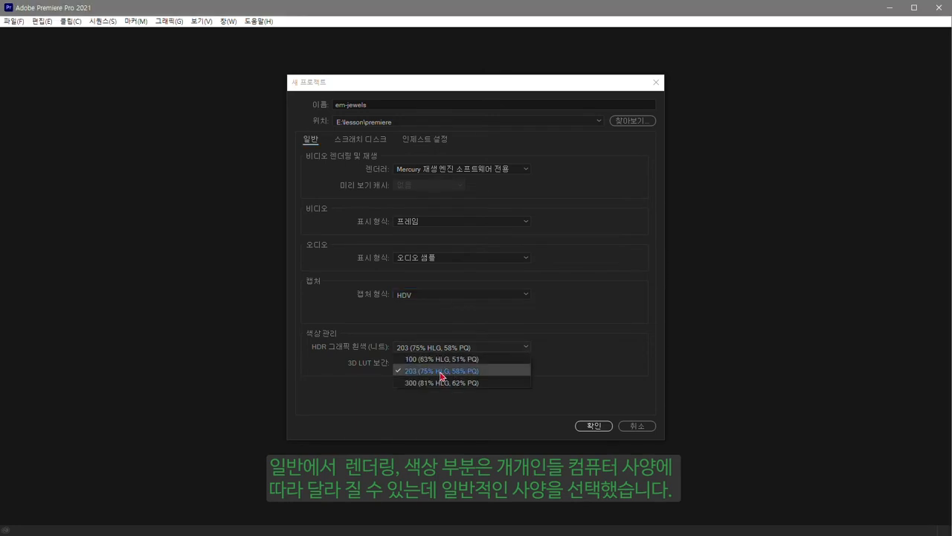
{"action": "left_click", "coordinate": [440, 371]}
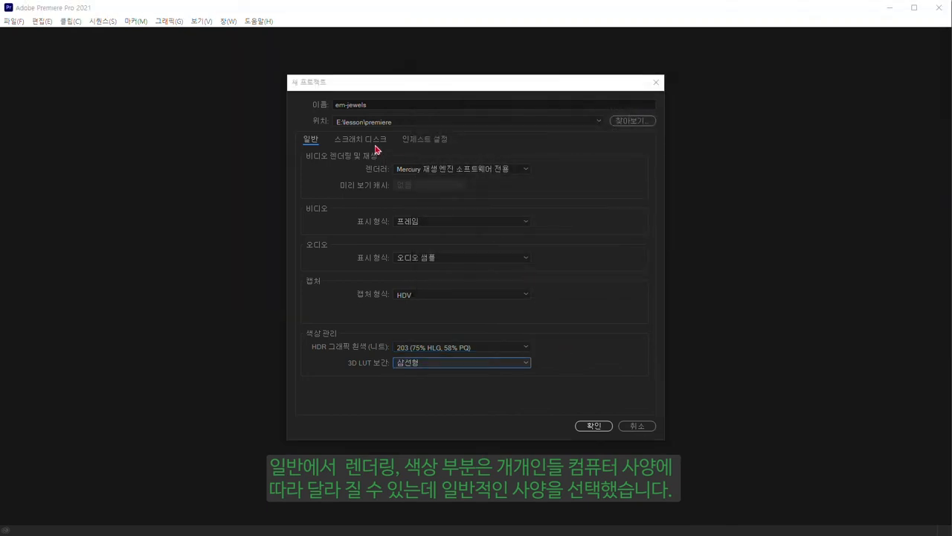
Review the scratch disk and ingest settings, and create the project with them as they are.
{"action": "left_click", "coordinate": [372, 142]}
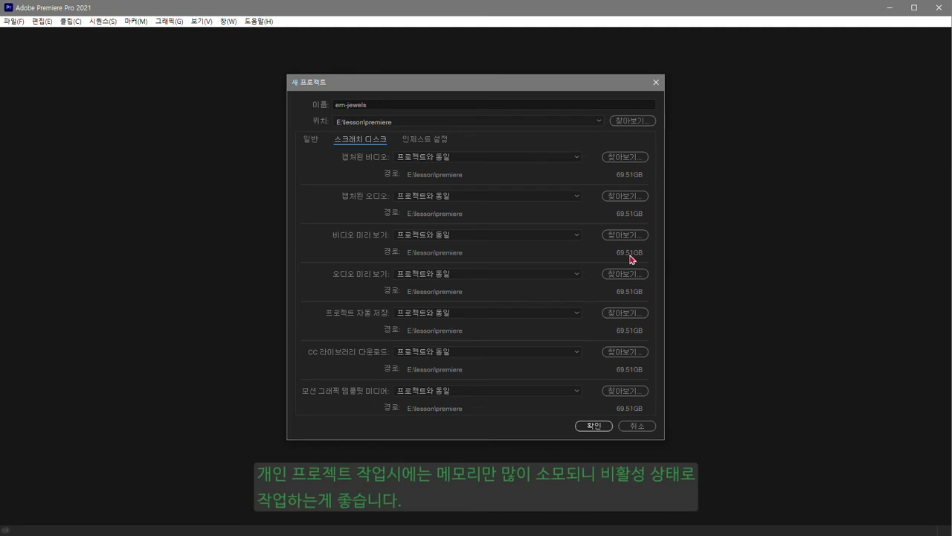
{"action": "left_click", "coordinate": [426, 141]}
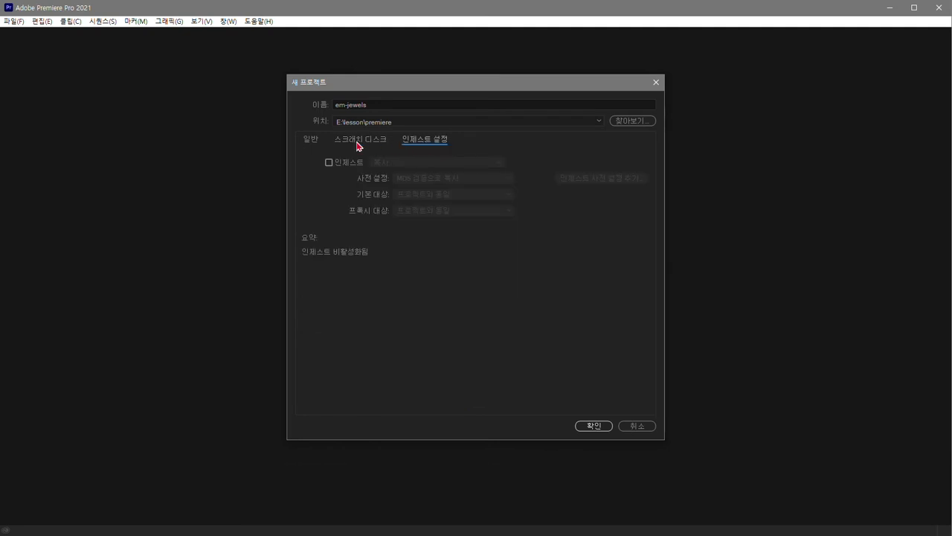
{"action": "left_click", "coordinate": [312, 141]}
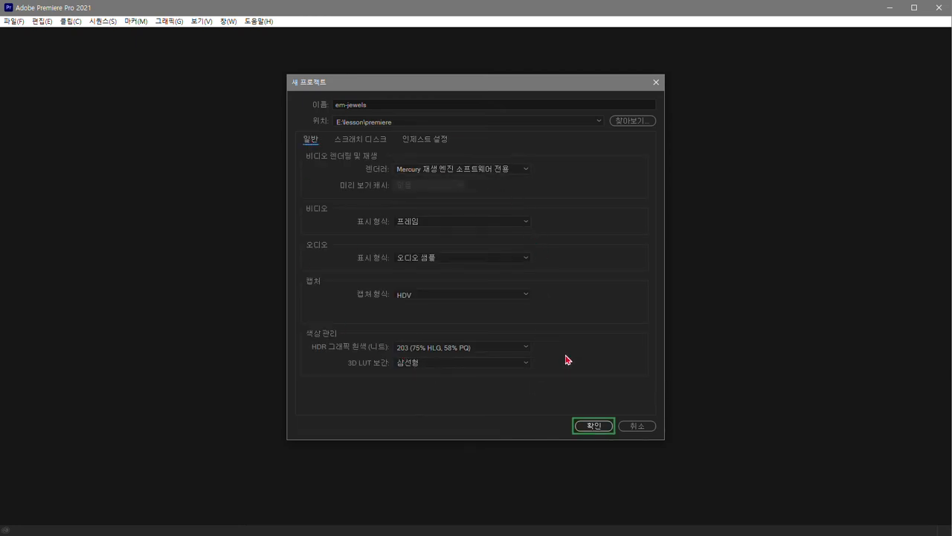
{"action": "left_click", "coordinate": [598, 424]}
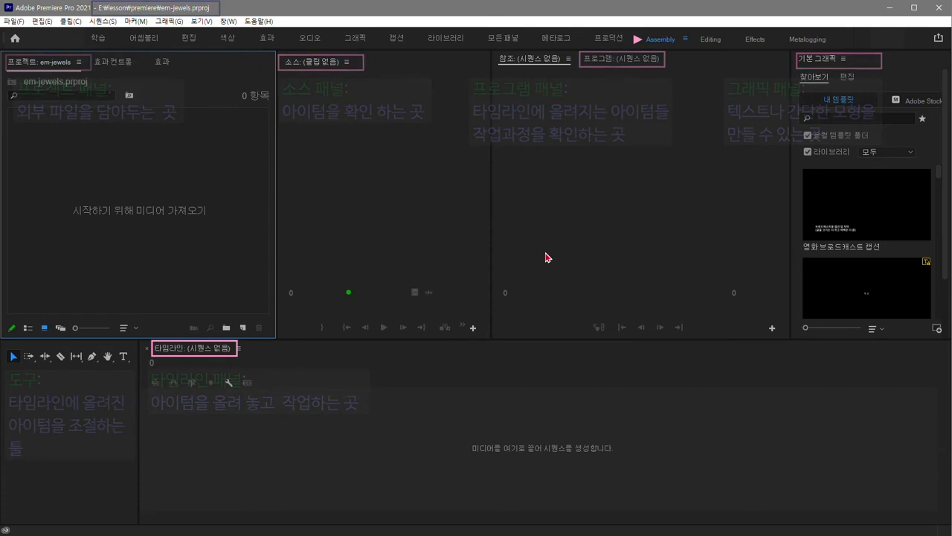
Compare the panel layouts of the 편집, 색상 and 효과 workspaces and return to the Assembly workspace.
{"action": "left_click", "coordinate": [197, 43]}
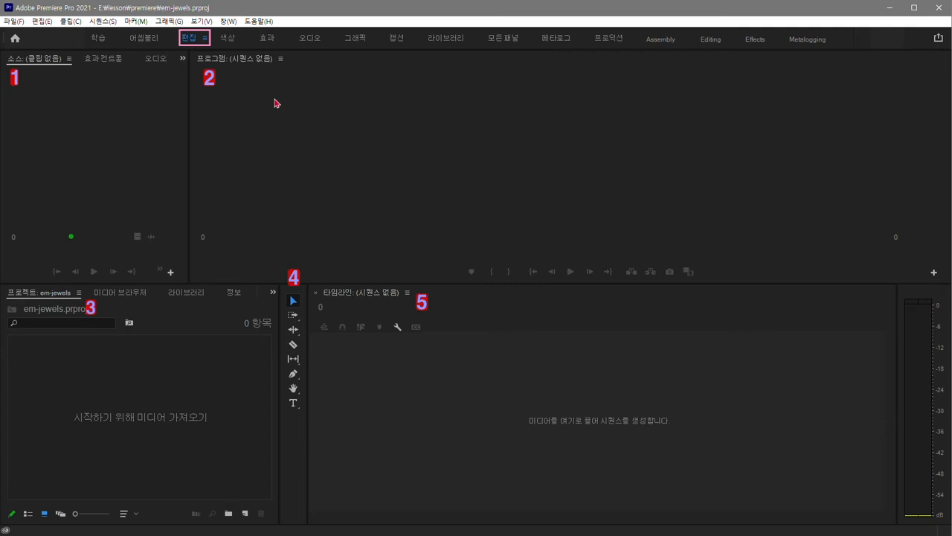
{"action": "left_click", "coordinate": [231, 40]}
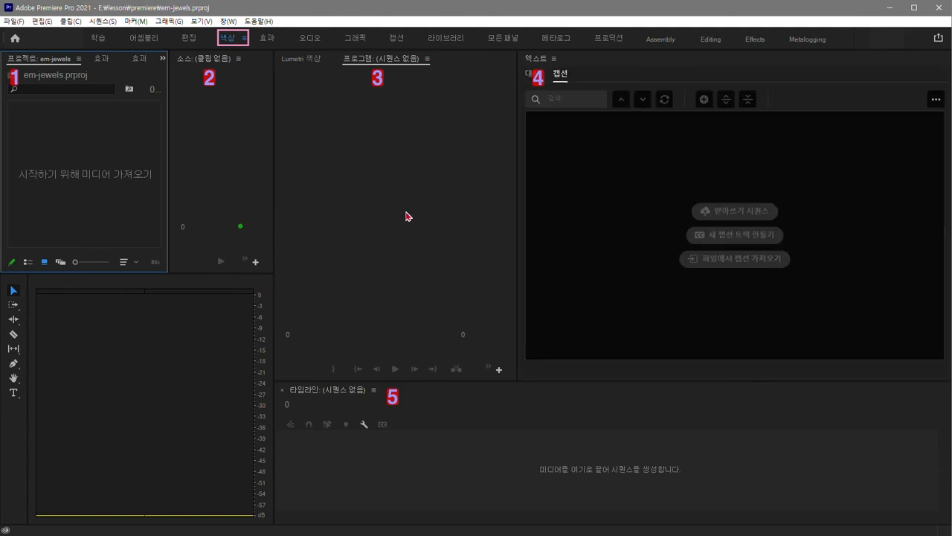
{"action": "left_click", "coordinate": [268, 39]}
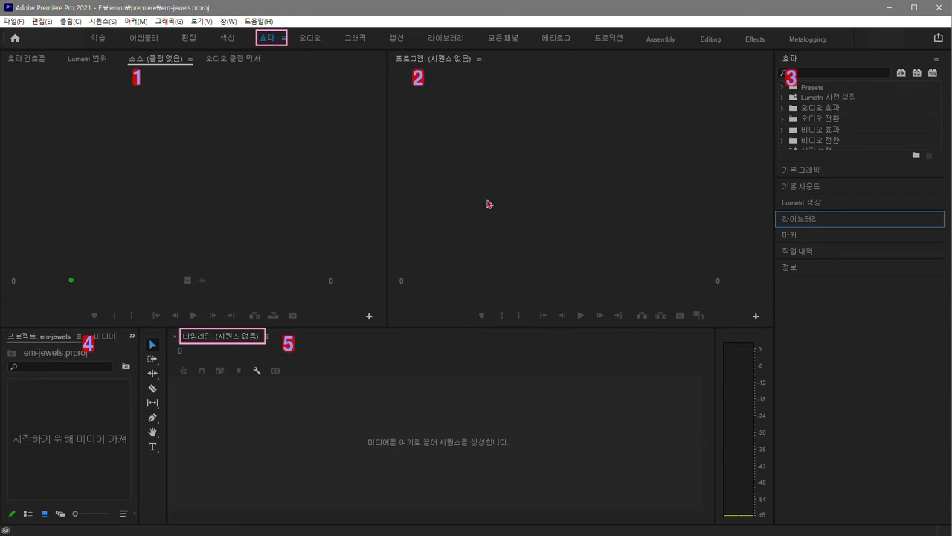
{"action": "left_click", "coordinate": [665, 40]}
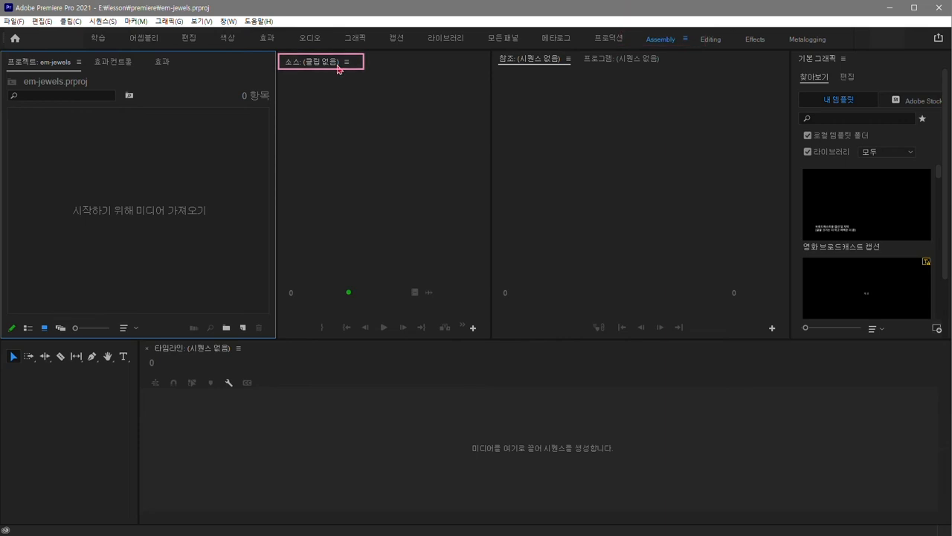
Dock the Source panel as its own column between the Project panel and the Reference/Program group.
{"action": "left_click", "coordinate": [311, 65]}
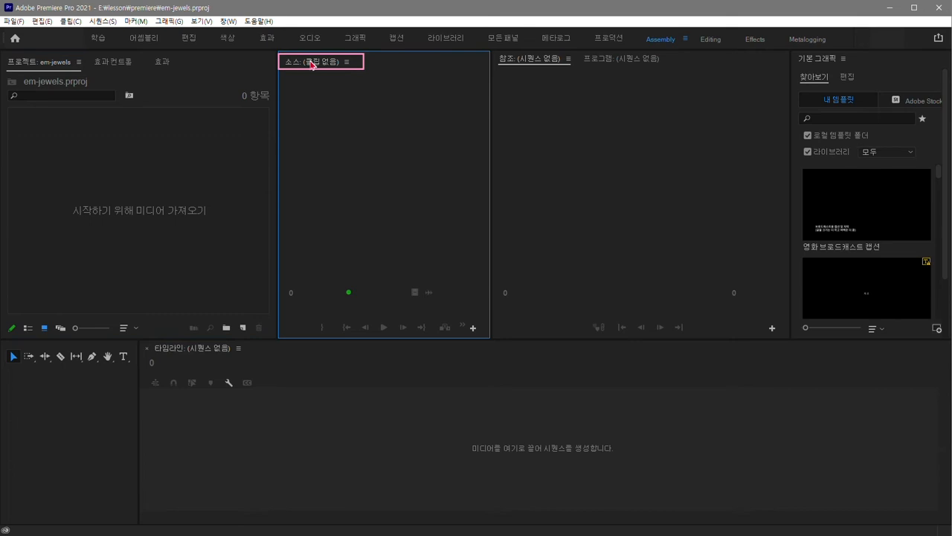
{"action": "left_click_drag", "start_coordinate": [311, 62], "coordinate": [651, 78]}
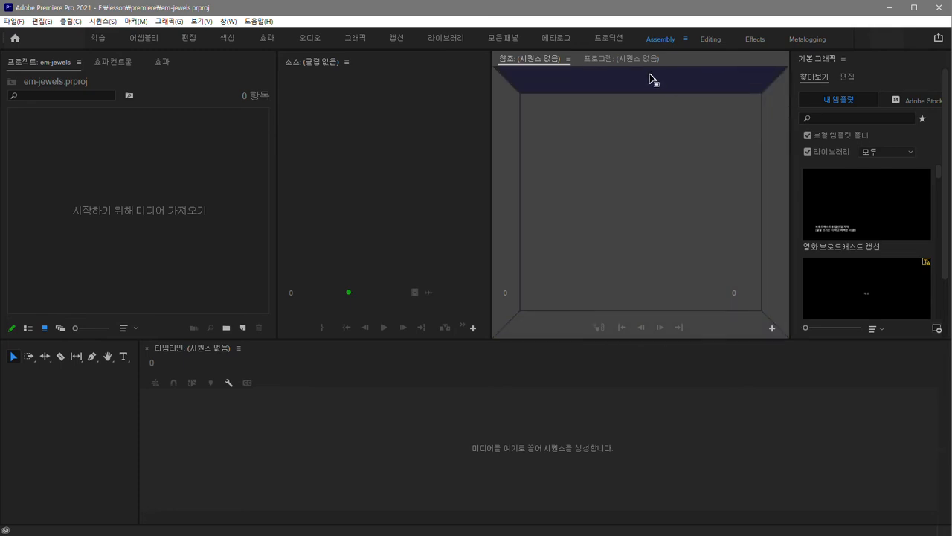
{"action": "left_click_drag", "start_coordinate": [651, 74], "coordinate": [623, 192]}
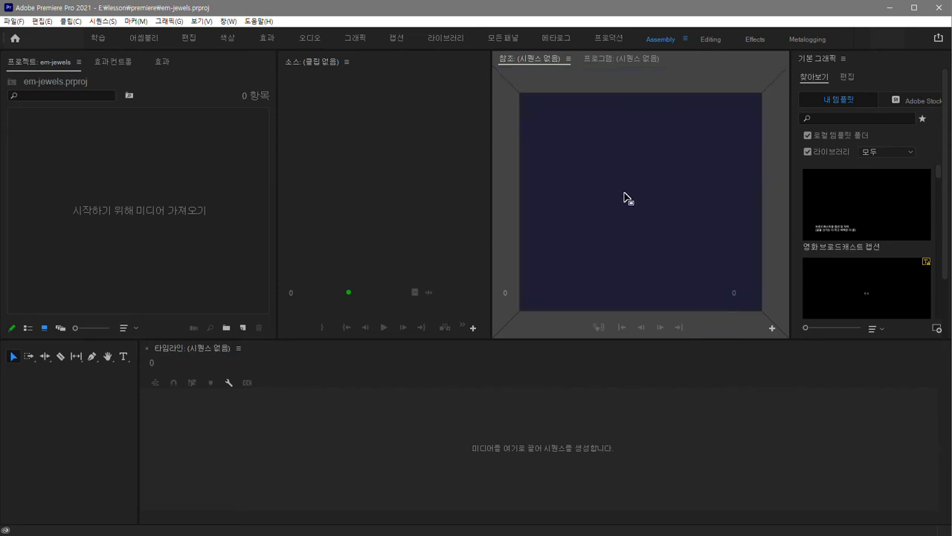
{"action": "left_click_drag", "start_coordinate": [625, 192], "coordinate": [509, 204]}
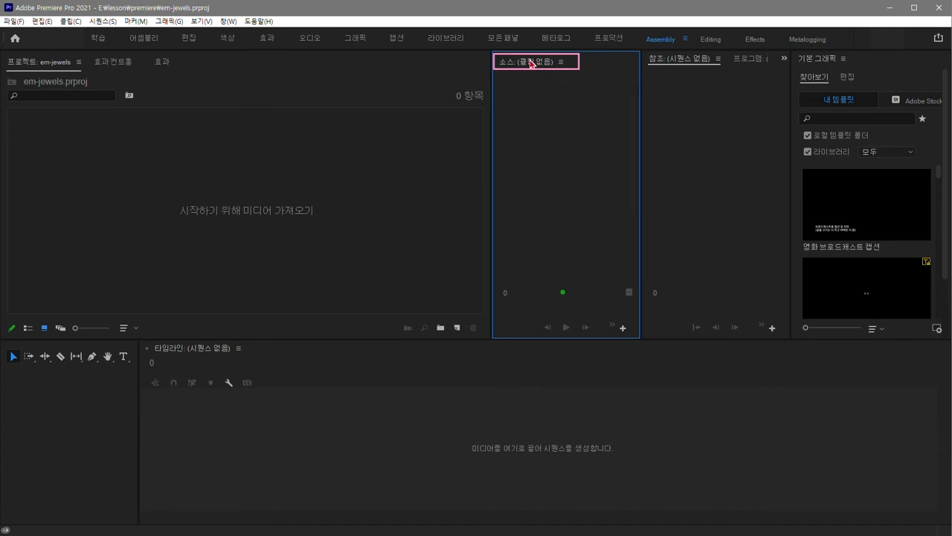
Dock the Source panel between the Reference/Program group and 기본 그래픽, and enlarge the Reference/Program group in width and height.
{"action": "left_click_drag", "start_coordinate": [533, 64], "coordinate": [776, 180]}
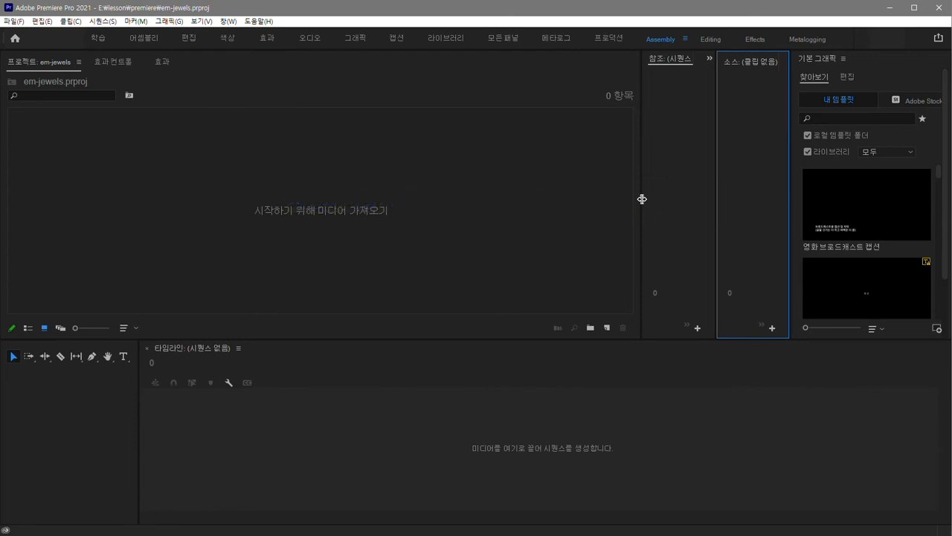
{"action": "left_click_drag", "start_coordinate": [642, 199], "coordinate": [323, 200]}
{"action": "mouse_move", "coordinate": [338, 340]}
{"action": "left_mouse_down"}
{"action": "mouse_move", "coordinate": [340, 312]}
{"action": "mouse_move", "coordinate": [340, 360]}
{"action": "mouse_move", "coordinate": [337, 352]}
{"action": "left_mouse_up"}
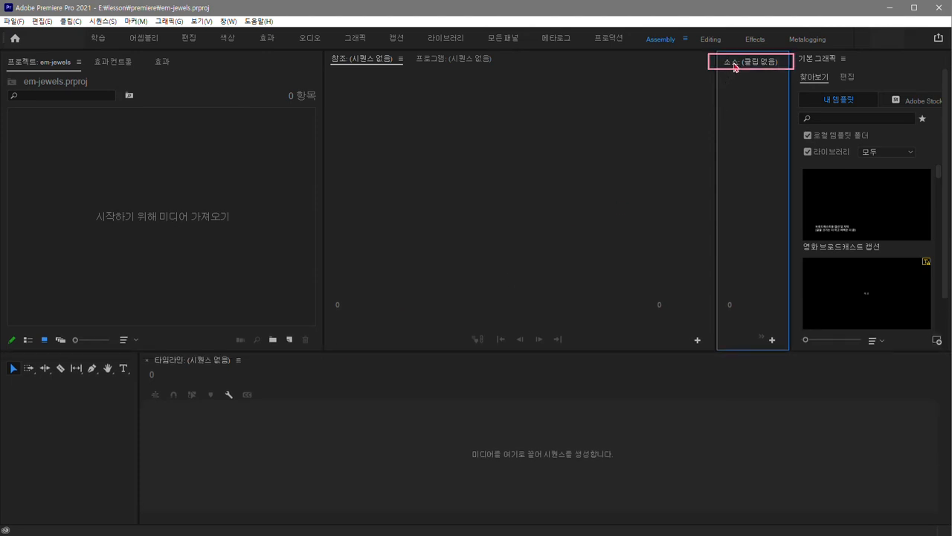
Merge the Source panel into the same panel group as the Reference and Program panels.
{"action": "left_click_drag", "start_coordinate": [733, 67], "coordinate": [531, 168]}
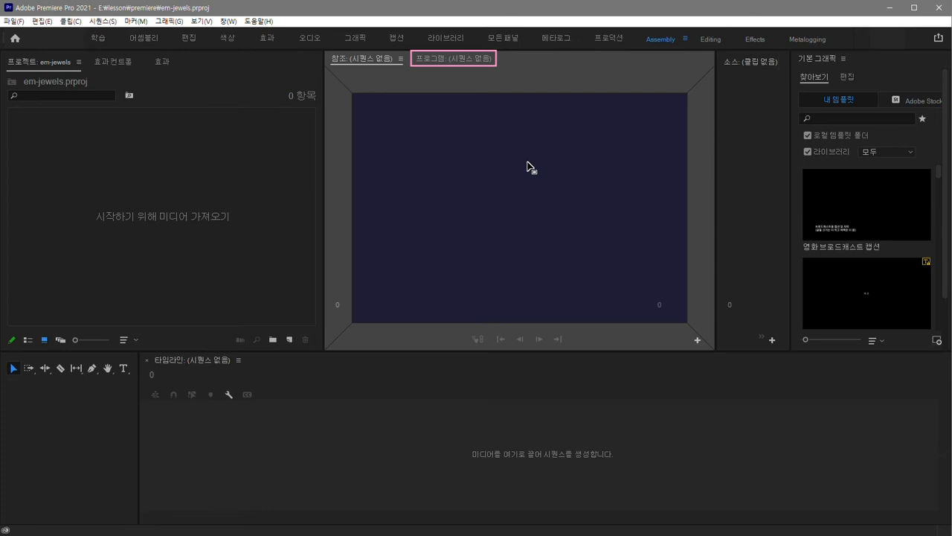
{"action": "left_click_drag", "start_coordinate": [530, 168], "coordinate": [528, 166]}
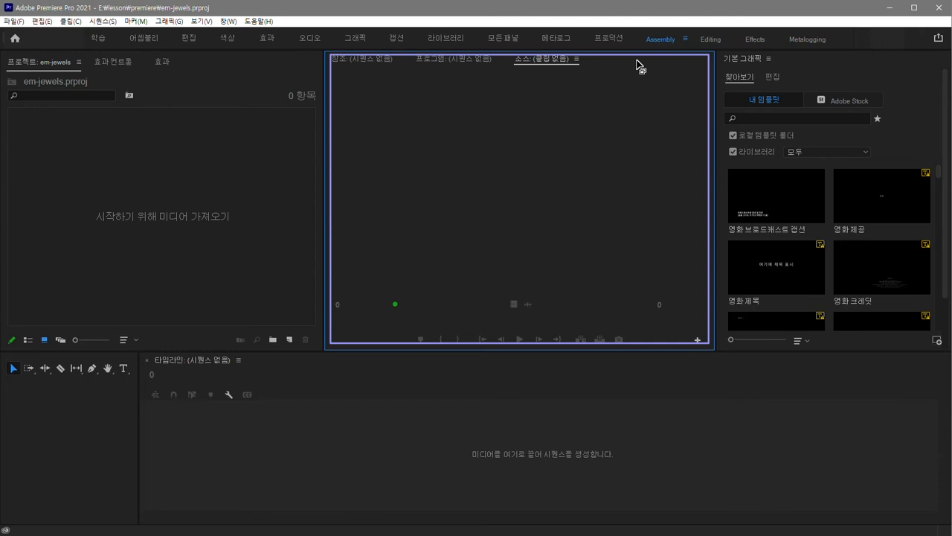
Undock the Reference/Program/Source panel group into a floating window, reposition it over the workspace, and check the list of available panels.
{"action": "right_click", "coordinate": [471, 64]}
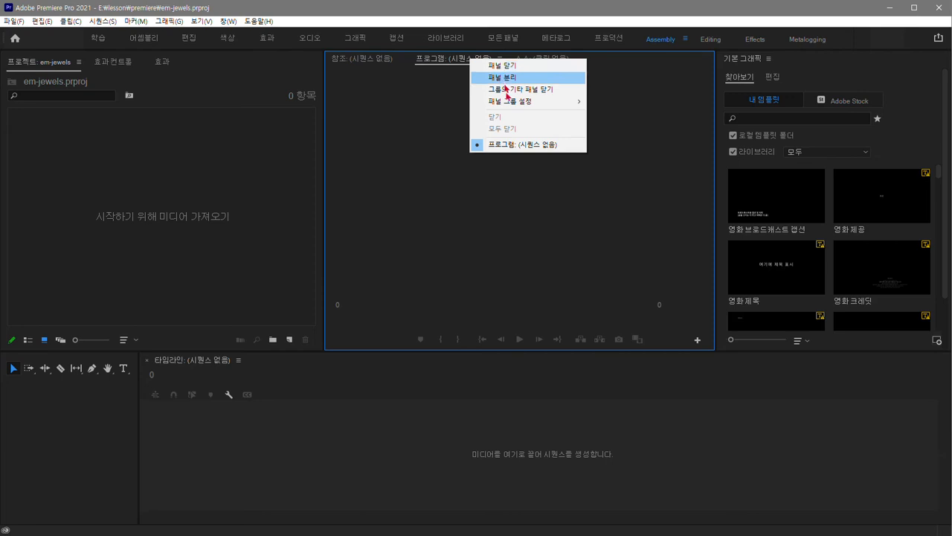
{"action": "mouse_move", "coordinate": [510, 106]}
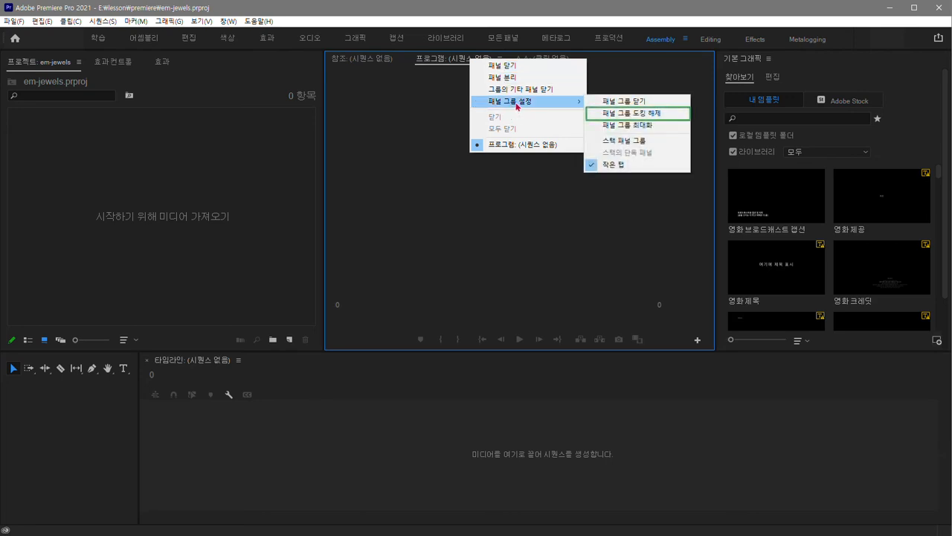
{"action": "left_click", "coordinate": [632, 115]}
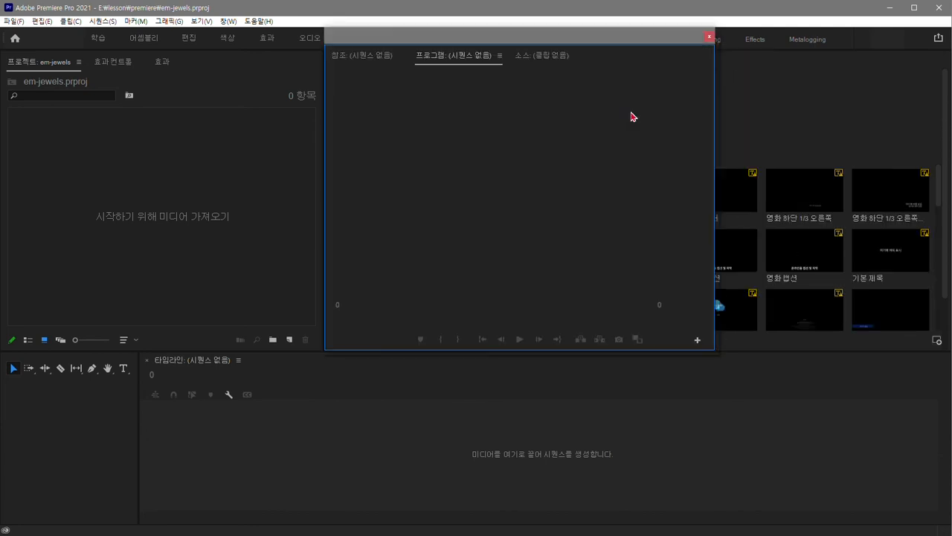
{"action": "left_click_drag", "start_coordinate": [511, 38], "coordinate": [488, 106]}
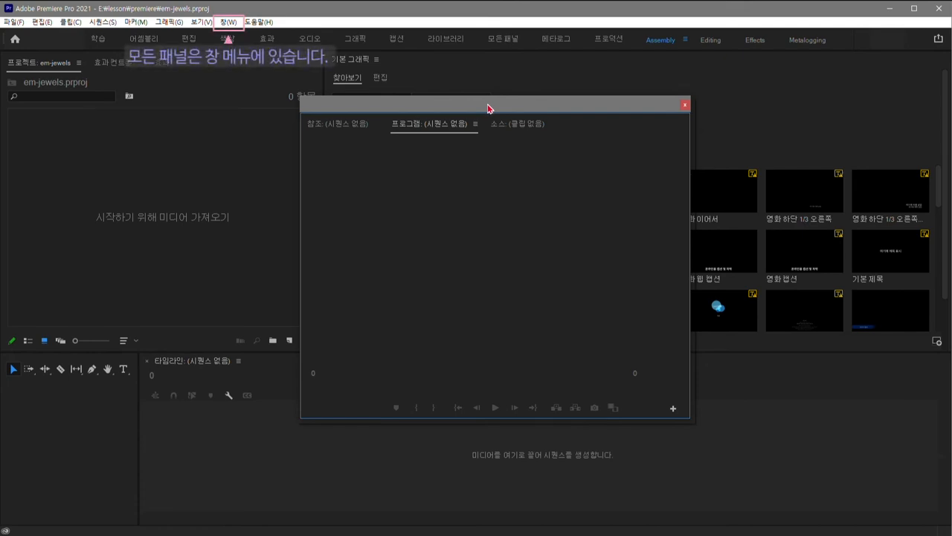
{"action": "left_click_drag", "start_coordinate": [489, 112], "coordinate": [554, 149]}
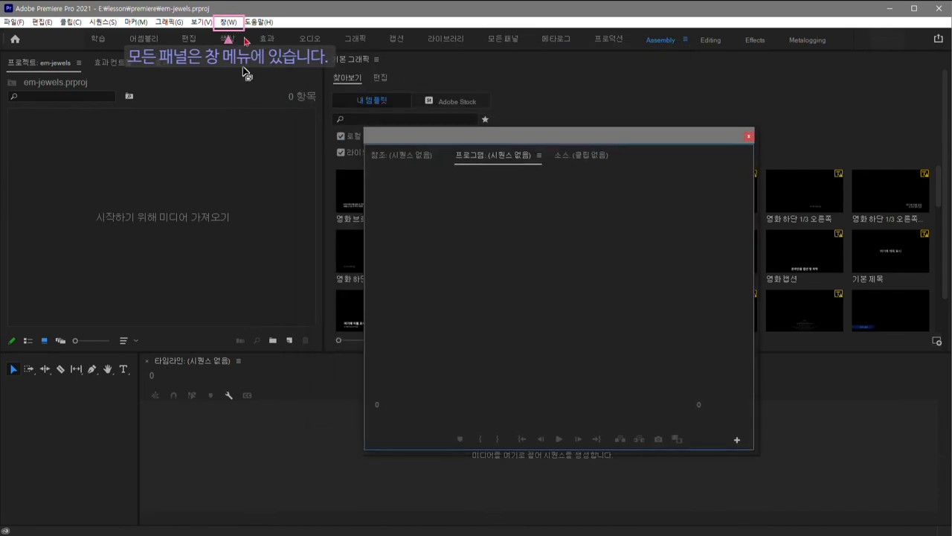
{"action": "left_click", "coordinate": [228, 22]}
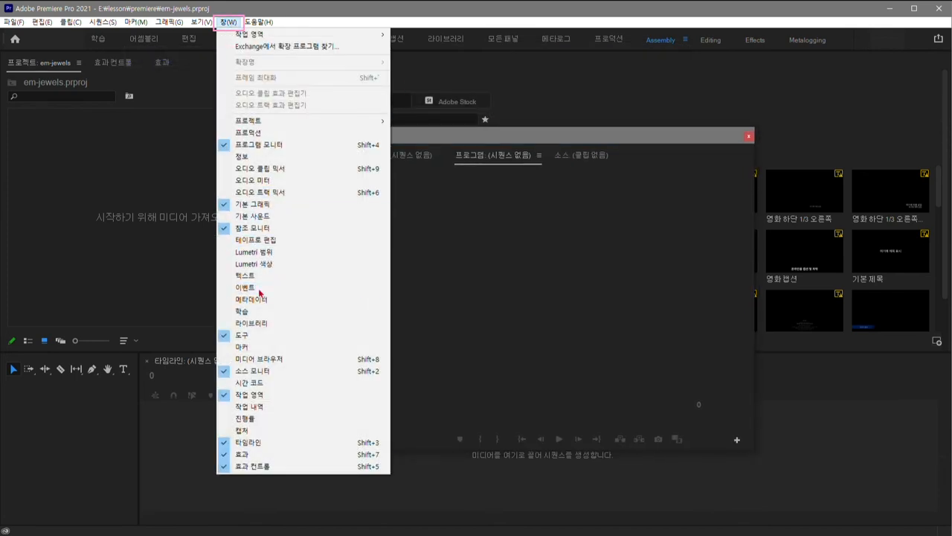
{"action": "left_click", "coordinate": [558, 298]}
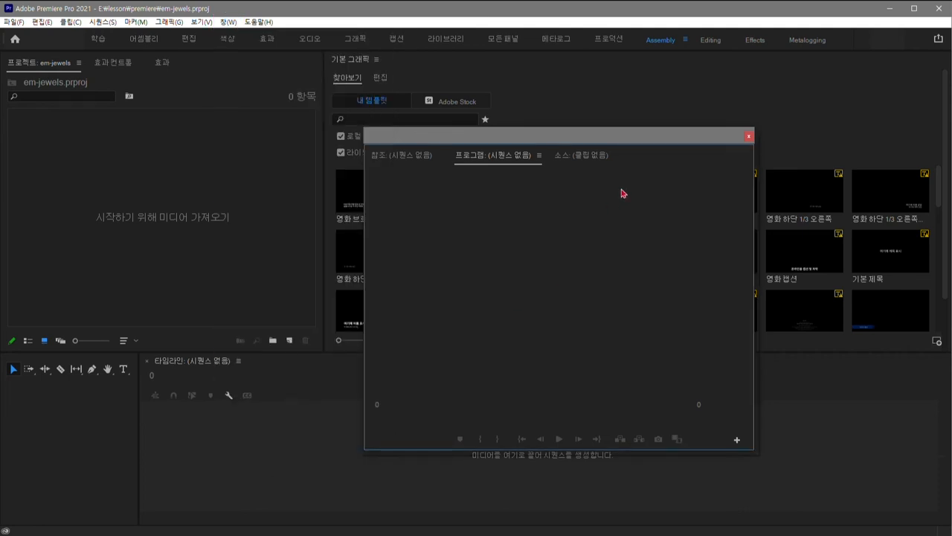
Dock the floating Reference, Program and Source panels back as one group between the Project panel and 기본 그래픽.
{"action": "left_click", "coordinate": [399, 156]}
{"action": "left_click_drag", "start_coordinate": [399, 158], "coordinate": [341, 116]}
{"action": "left_click_drag", "start_coordinate": [416, 158], "coordinate": [435, 182]}
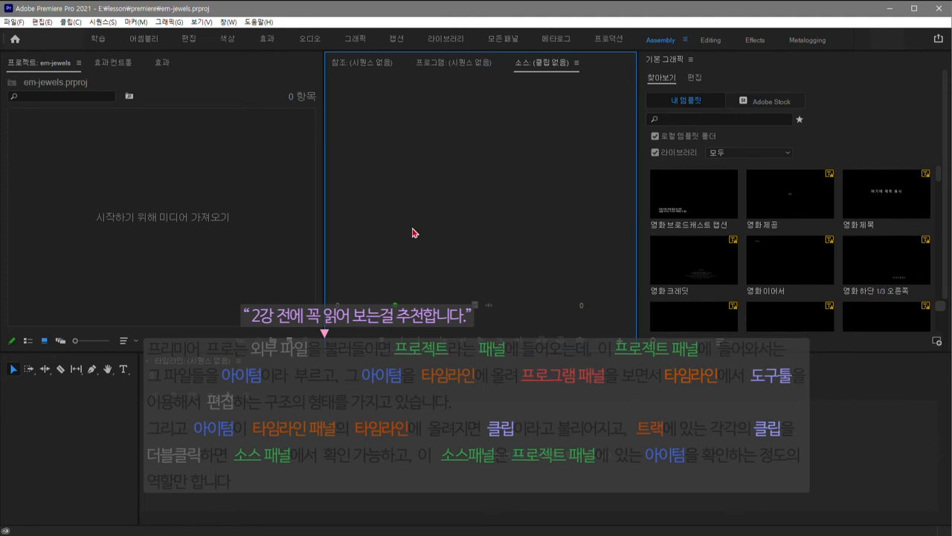
Split the Source panel into its own column beside the Project panel, adjust the column widths, and make the lower Timeline area taller.
{"action": "left_click_drag", "start_coordinate": [532, 65], "coordinate": [321, 104]}
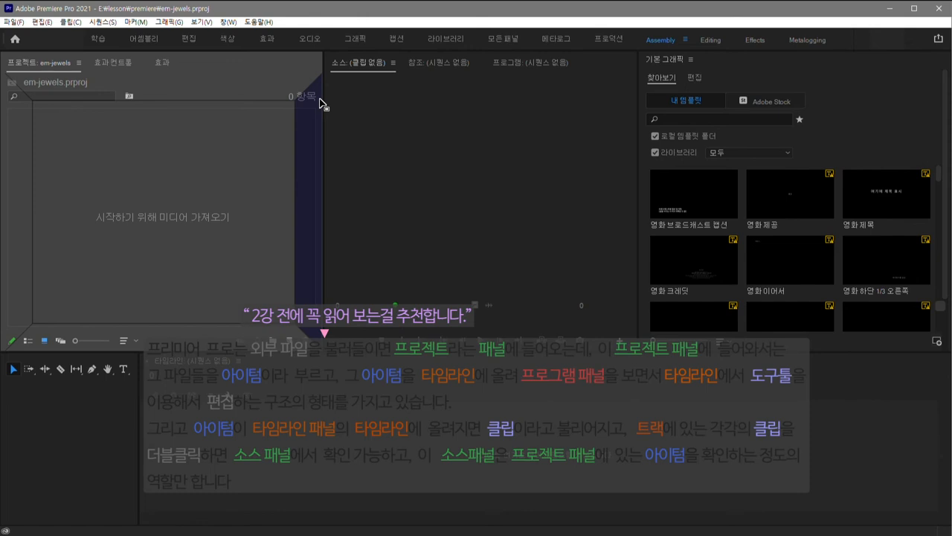
{"action": "left_click_drag", "start_coordinate": [319, 98], "coordinate": [320, 100]}
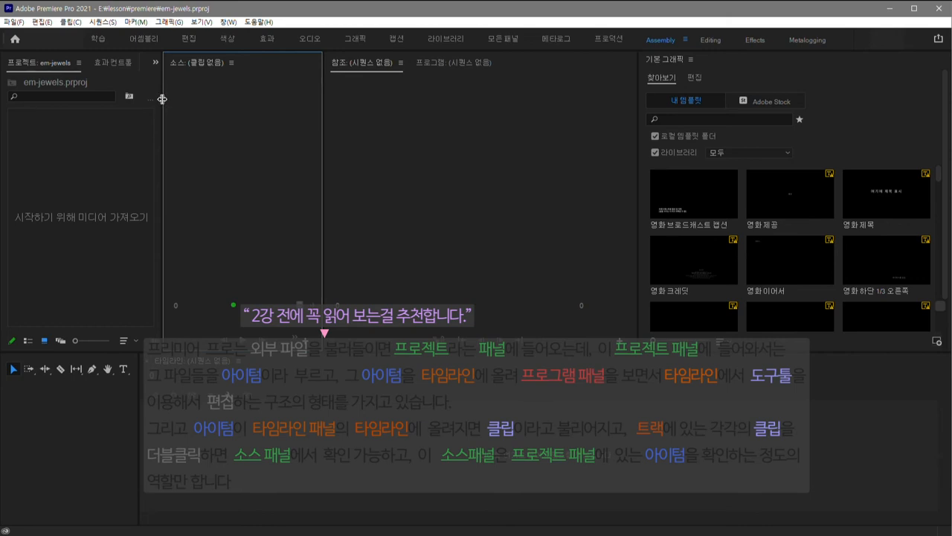
{"action": "left_click_drag", "start_coordinate": [167, 99], "coordinate": [215, 107]}
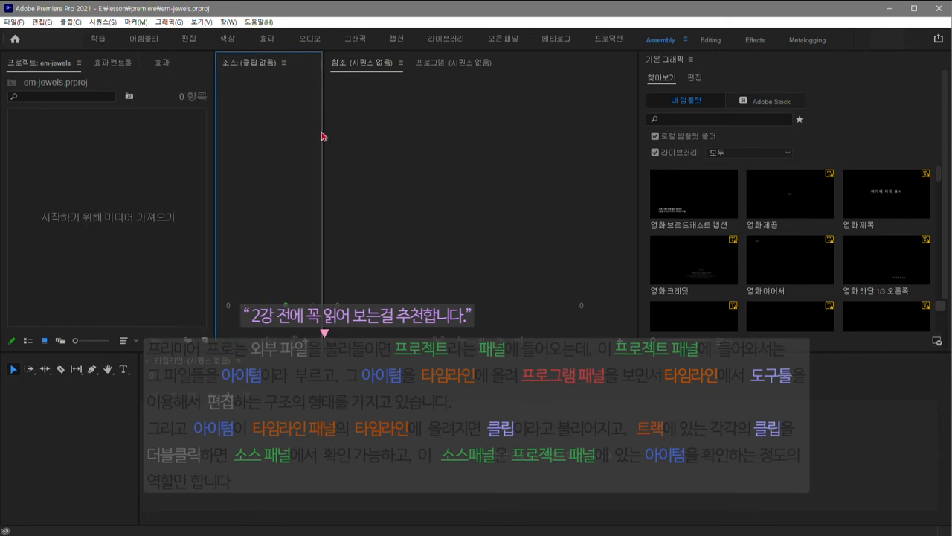
{"action": "left_click_drag", "start_coordinate": [324, 134], "coordinate": [404, 152]}
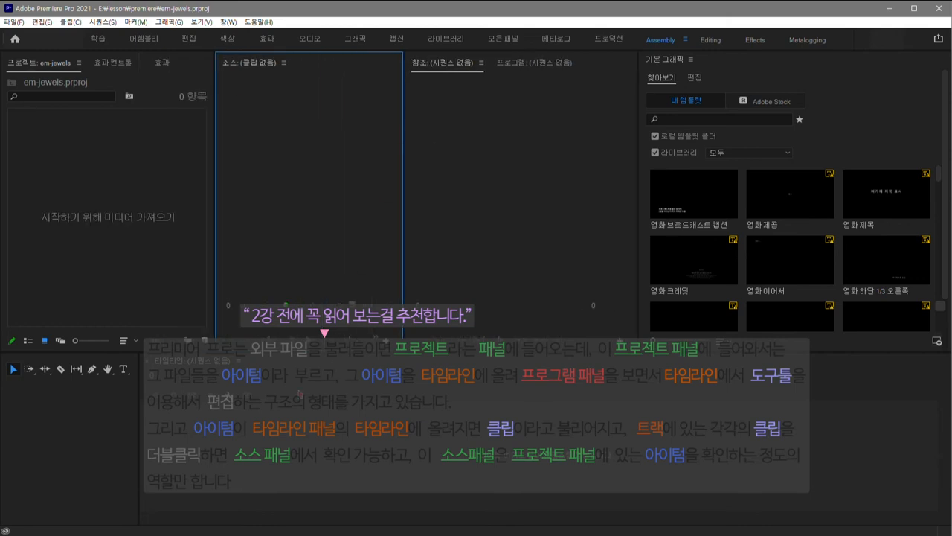
{"action": "left_click_drag", "start_coordinate": [215, 353], "coordinate": [219, 322]}
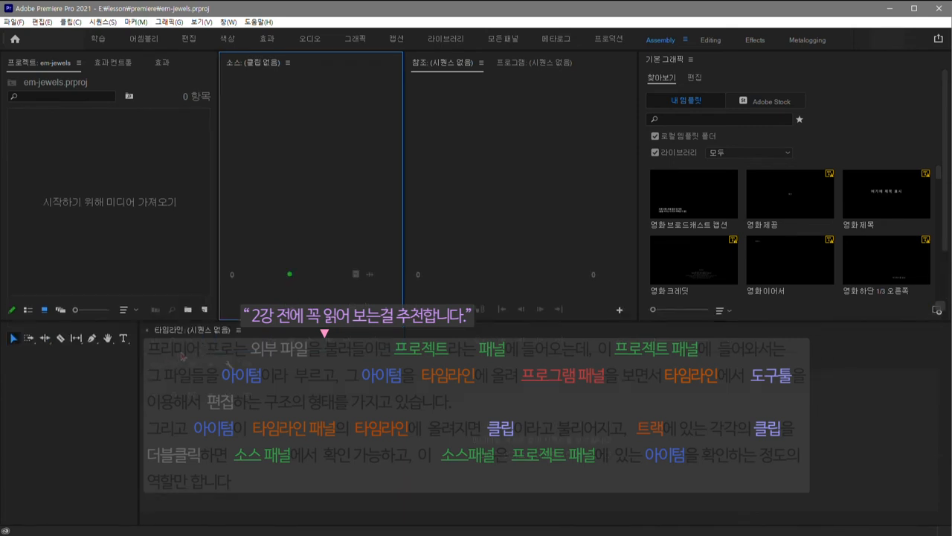
Merge the Timeline panel into the Source panel's group and return it to its own area beside the Tools panel.
{"action": "left_click", "coordinate": [179, 335]}
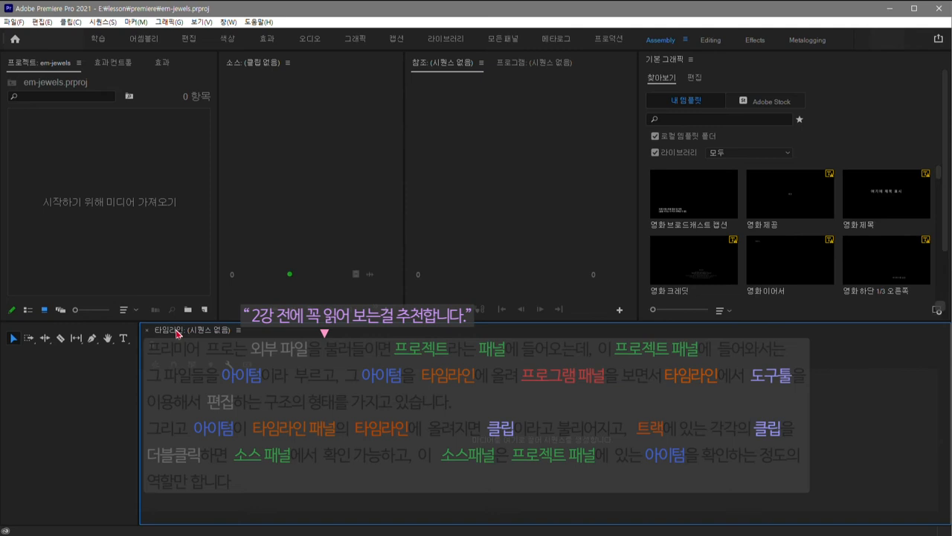
{"action": "left_click_drag", "start_coordinate": [176, 330], "coordinate": [331, 183]}
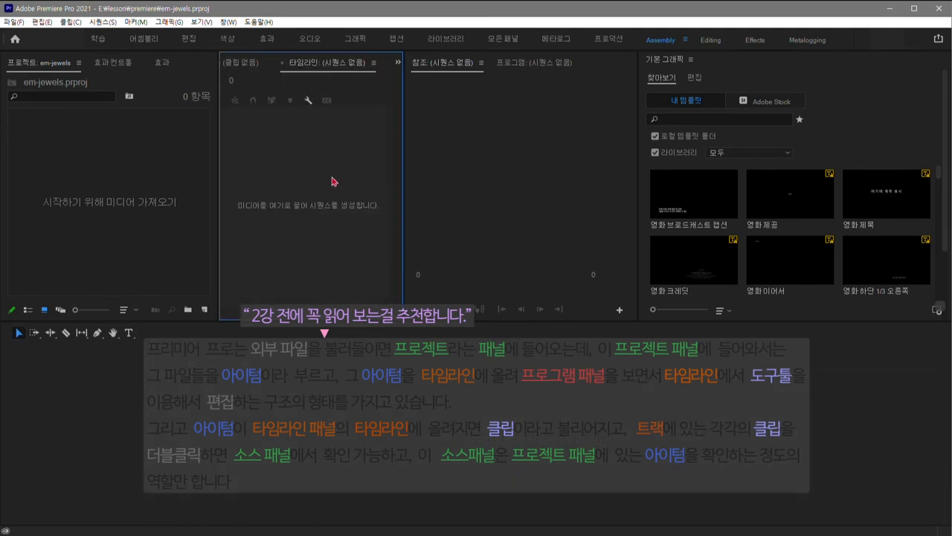
{"action": "left_click_drag", "start_coordinate": [333, 64], "coordinate": [930, 416]}
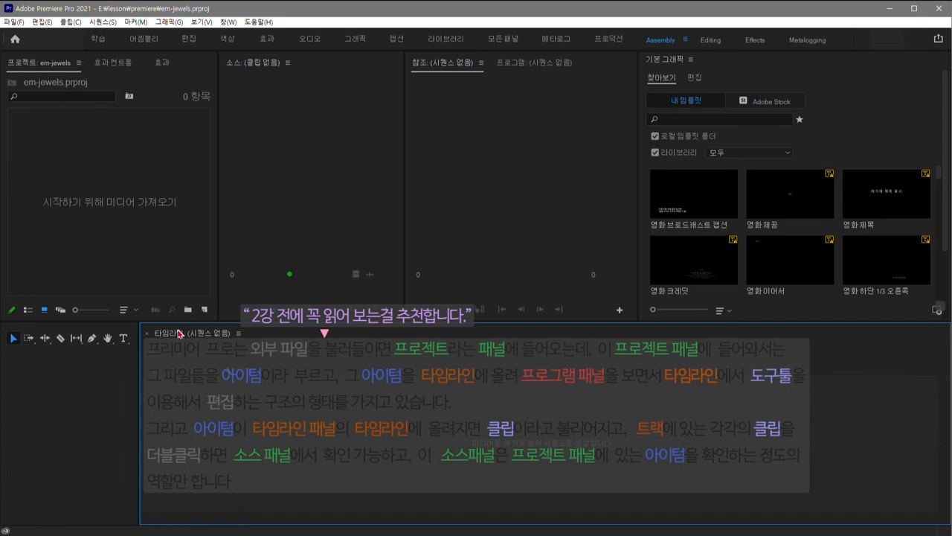
Merge the Timeline into the 기본 그래픽 group, undock that group and move the floating window over the Source panel.
{"action": "left_click_drag", "start_coordinate": [179, 334], "coordinate": [748, 205]}
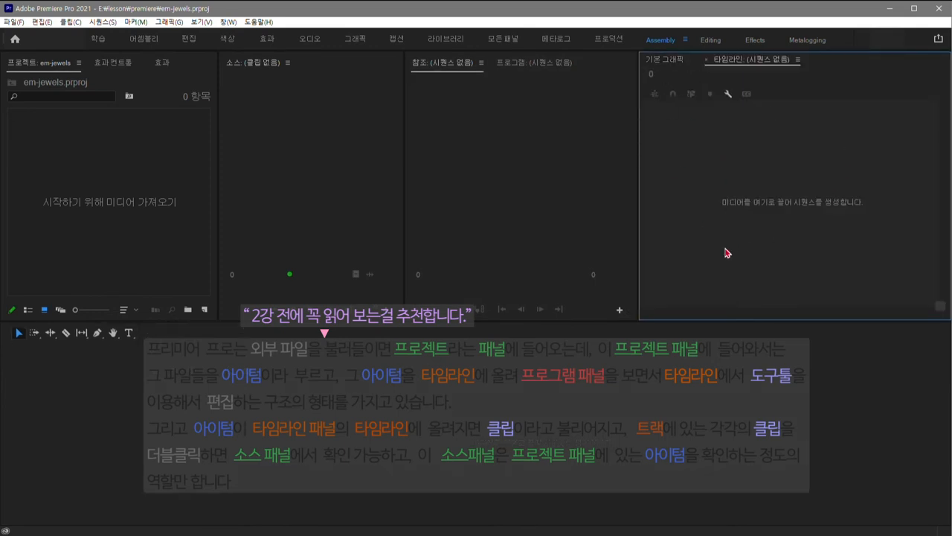
{"action": "left_click", "coordinate": [798, 60]}
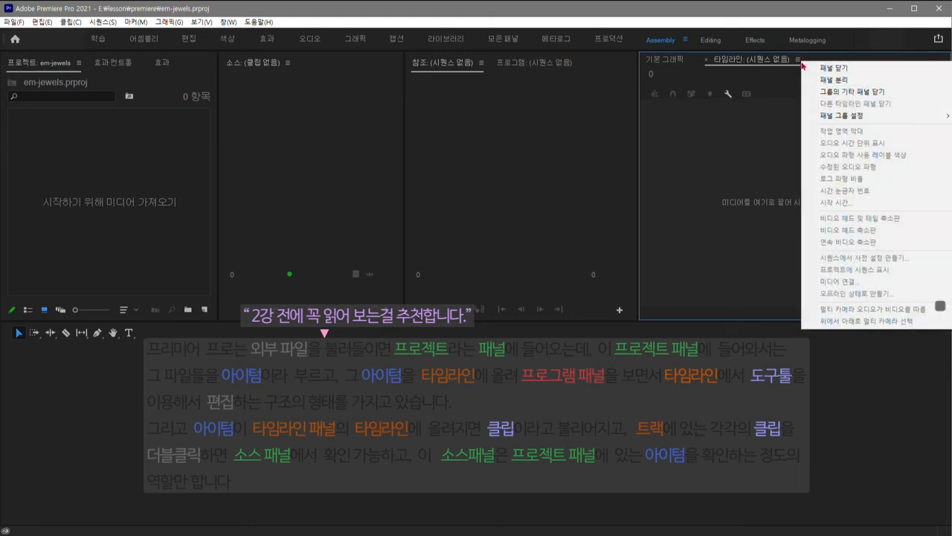
{"action": "mouse_move", "coordinate": [825, 117]}
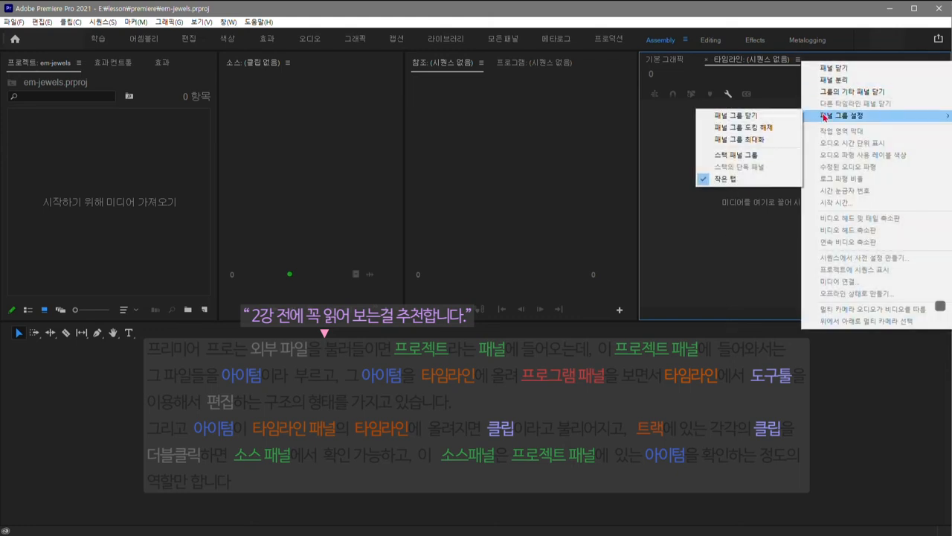
{"action": "left_click", "coordinate": [760, 134]}
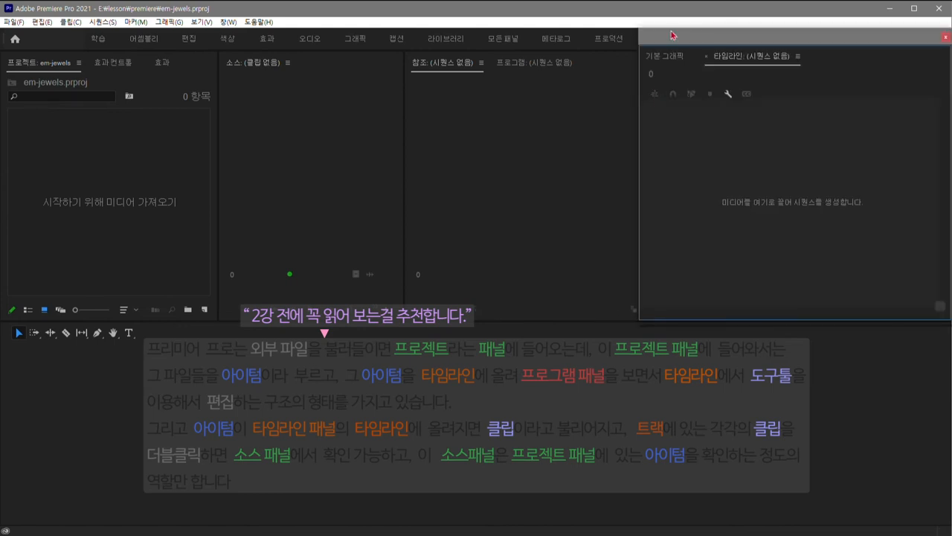
{"action": "left_click_drag", "start_coordinate": [666, 43], "coordinate": [281, 98]}
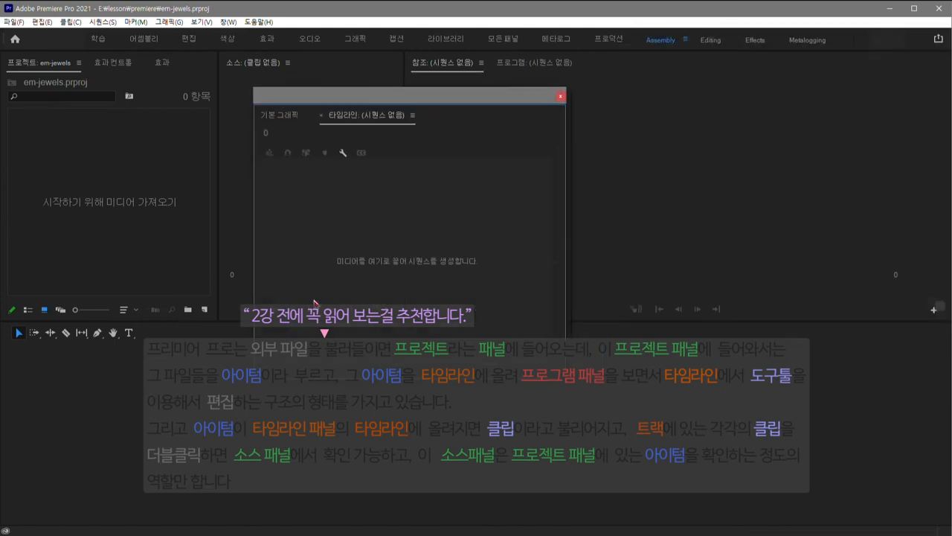
{"action": "left_click_drag", "start_coordinate": [390, 100], "coordinate": [360, 72]}
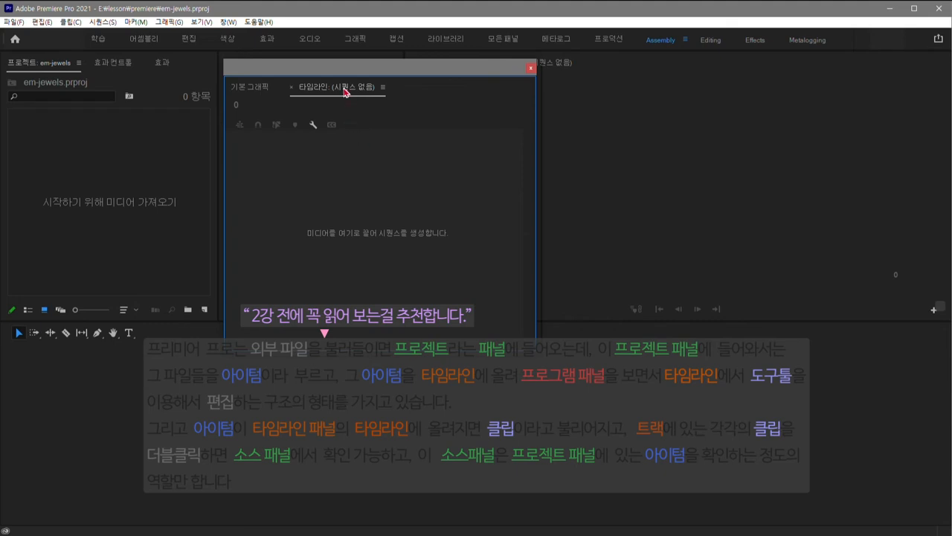
Group the Timeline with the Tools panel and dock 기본 그래픽 as a column beside the Reference/Program group.
{"action": "left_click_drag", "start_coordinate": [344, 91], "coordinate": [396, 417]}
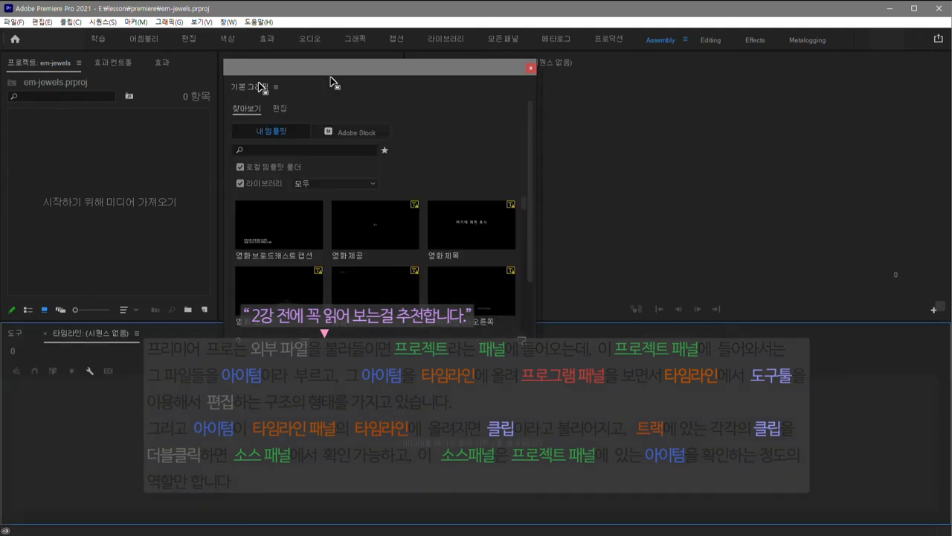
{"action": "left_click", "coordinate": [531, 67]}
{"action": "left_click_drag", "start_coordinate": [858, 126], "coordinate": [923, 153]}
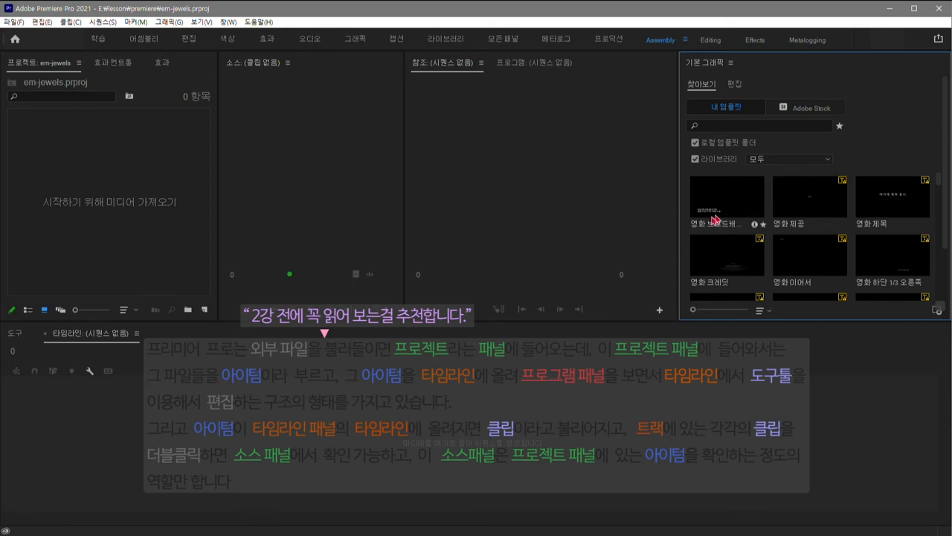
Narrow the 기본 그래픽 and Source columns and widen the Project panel.
{"action": "left_click_drag", "start_coordinate": [682, 238], "coordinate": [780, 223]}
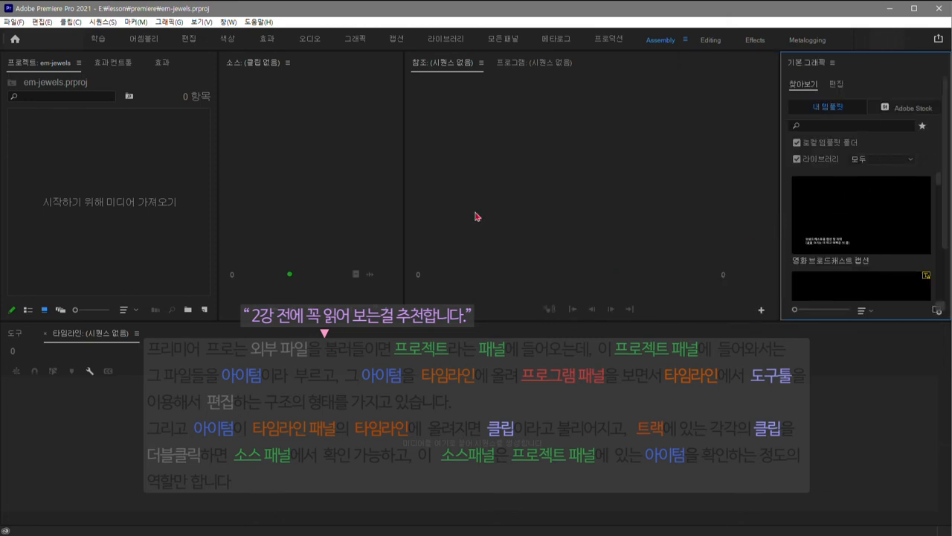
{"action": "left_click_drag", "start_coordinate": [403, 211], "coordinate": [506, 212]}
{"action": "left_click_drag", "start_coordinate": [218, 202], "coordinate": [365, 206]}
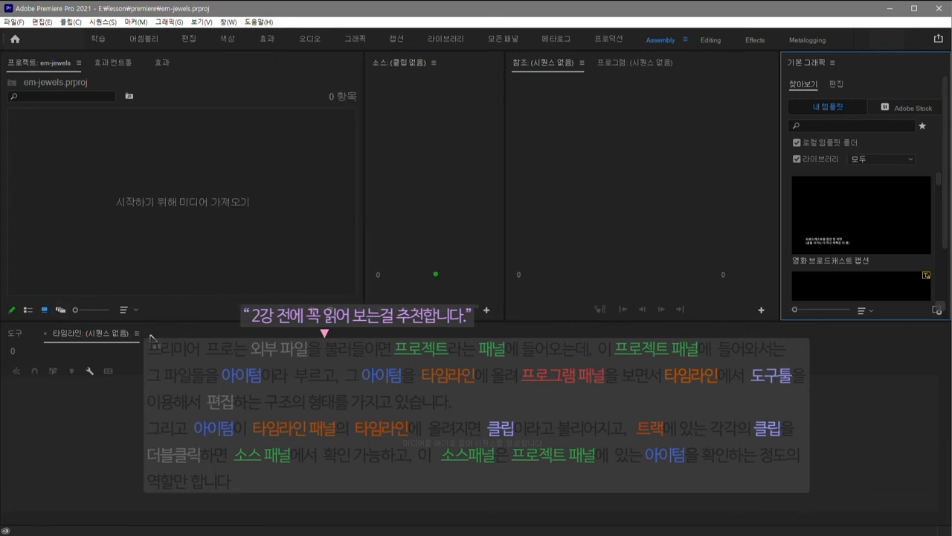
Separate the Tools panel from the Timeline group into its own column and narrow it so the tools wrap into two rows.
{"action": "left_click", "coordinate": [24, 334]}
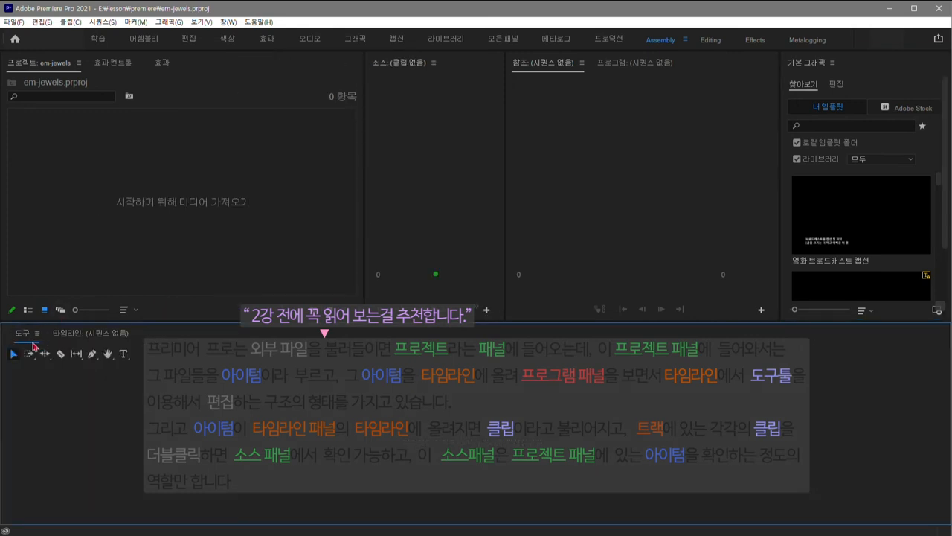
{"action": "left_click_drag", "start_coordinate": [32, 335], "coordinate": [29, 401]}
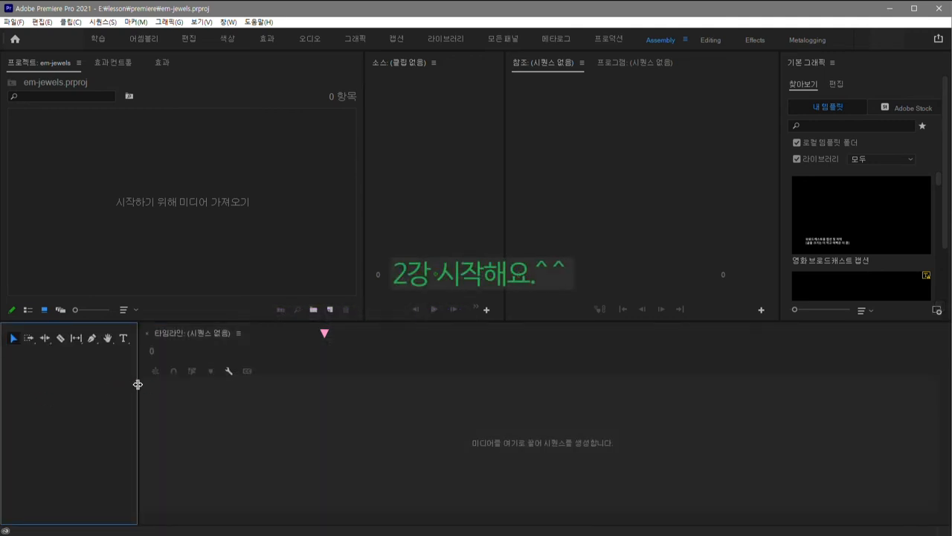
{"action": "left_click_drag", "start_coordinate": [138, 386], "coordinate": [72, 357]}
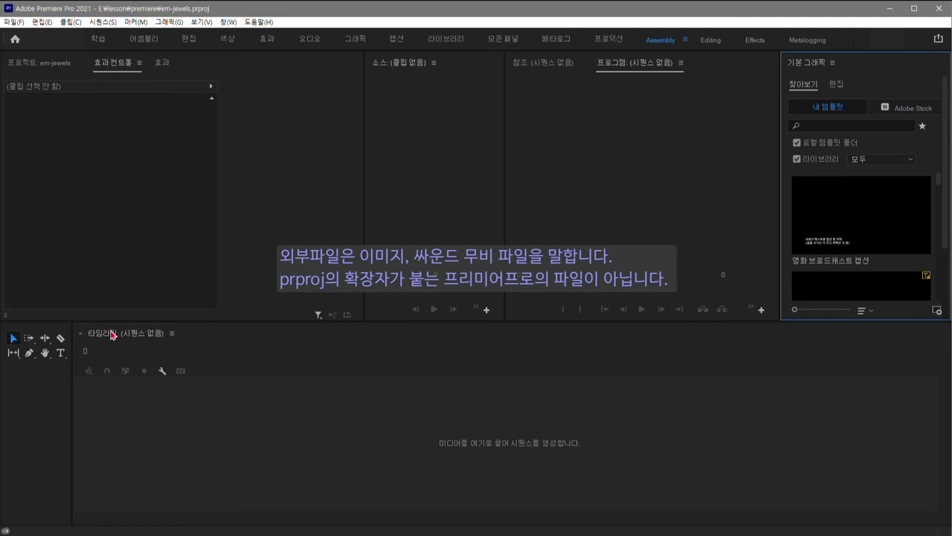
Start importing media and browse to the image folder inside the lesson folder on drive E.
{"action": "key", "text": "alt"}
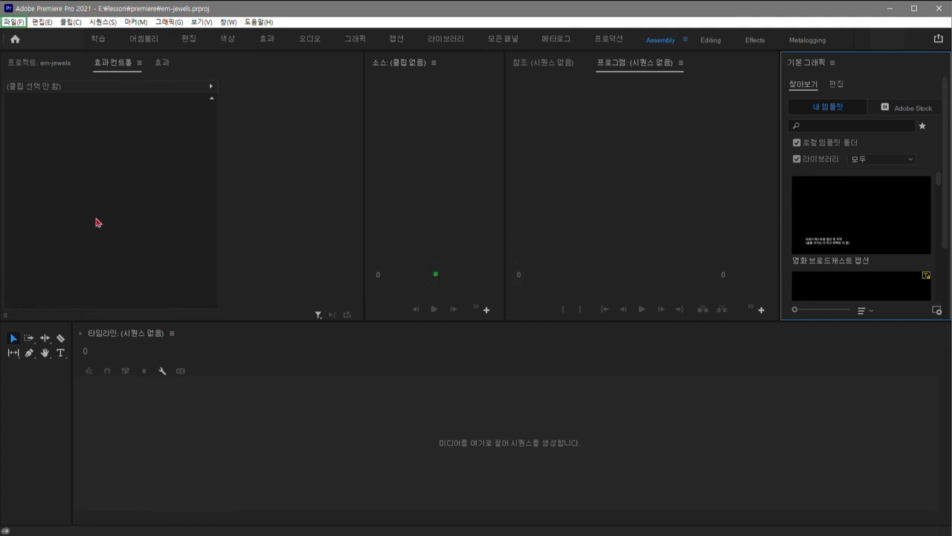
{"action": "left_click", "coordinate": [15, 23]}
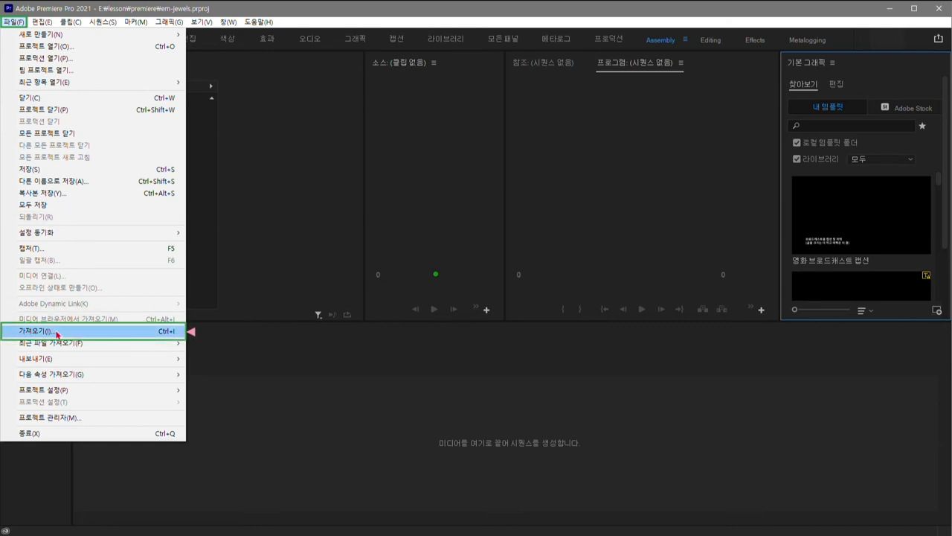
{"action": "left_click", "coordinate": [95, 331]}
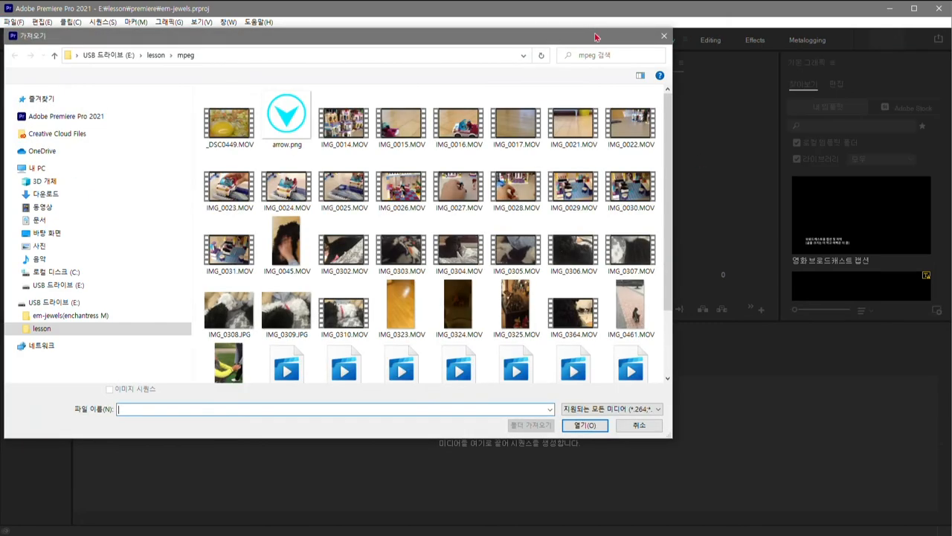
{"action": "left_click_drag", "start_coordinate": [595, 37], "coordinate": [626, 43]}
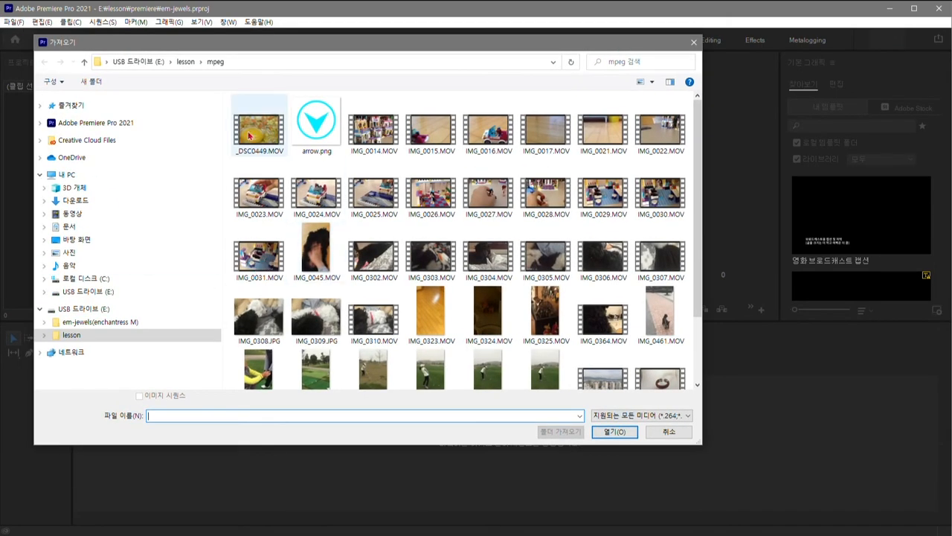
{"action": "left_click", "coordinate": [186, 61]}
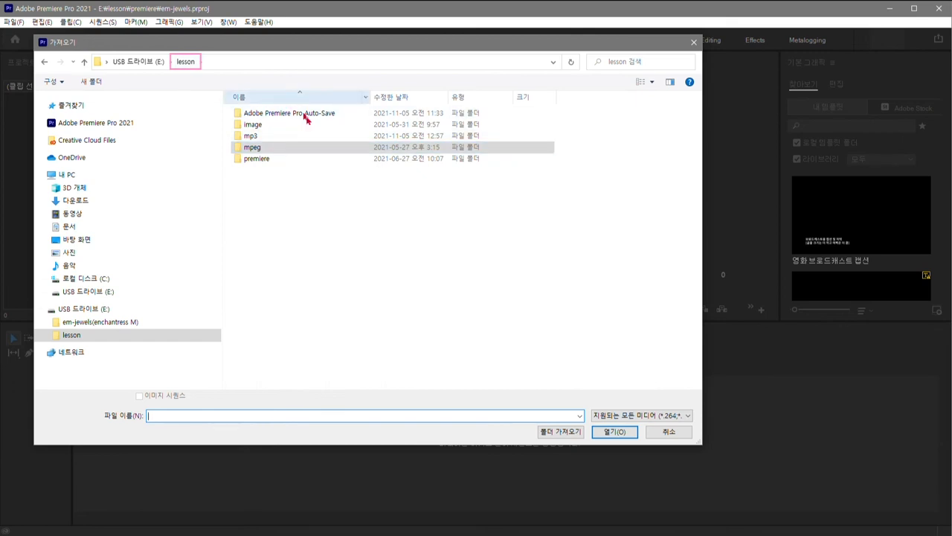
{"action": "double_click", "coordinate": [253, 127]}
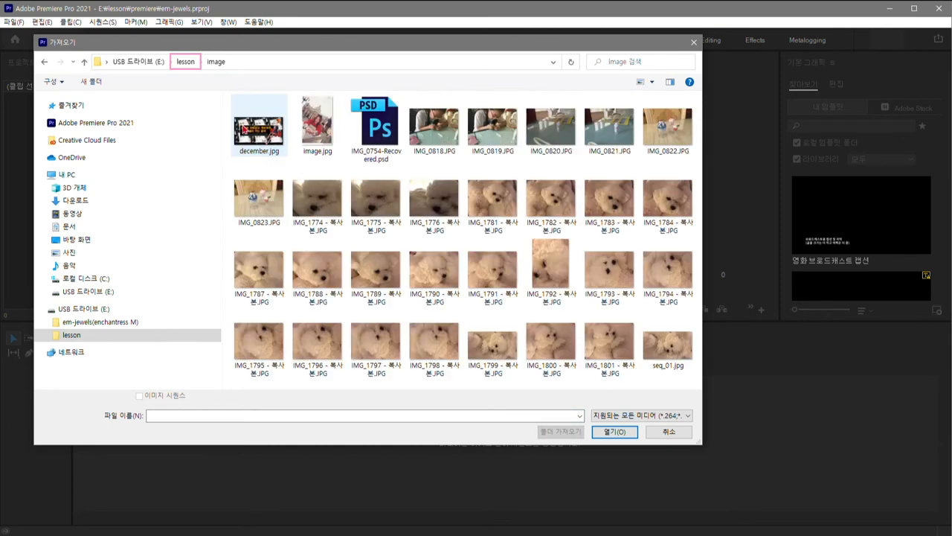
Import the pictures from IMG_1781 through seq_01.jpg in the image folder into the project.
{"action": "left_click", "coordinate": [311, 211]}
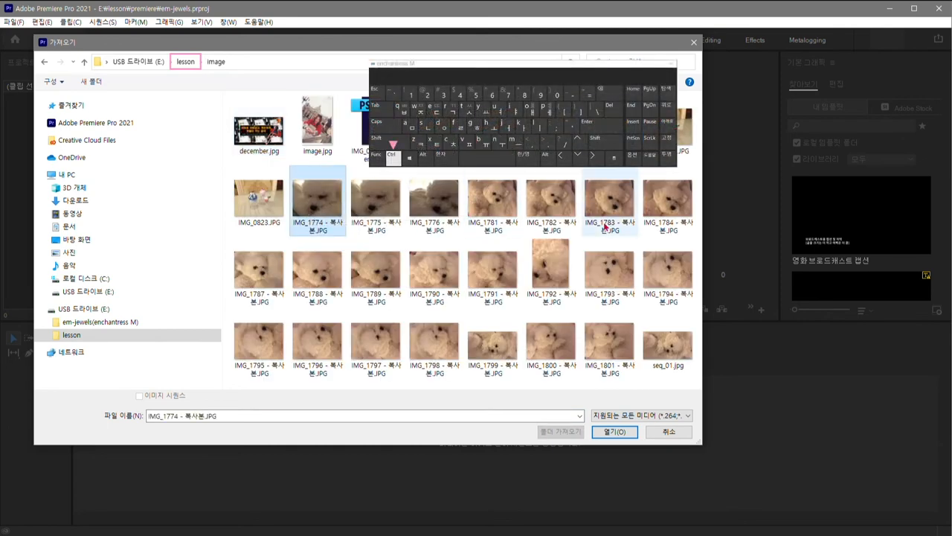
{"action": "left_click", "coordinate": [493, 203]}
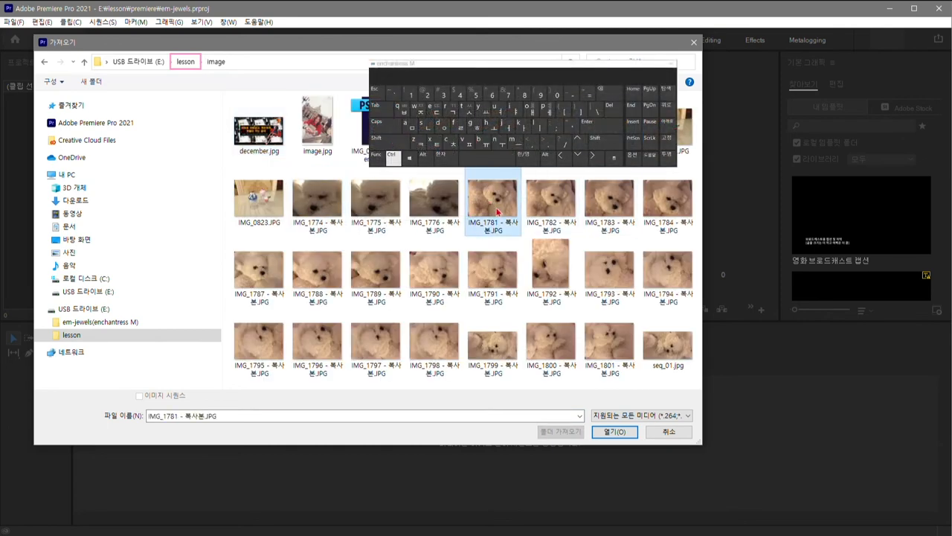
{"action": "left_click", "coordinate": [674, 343], "text": "shift"}
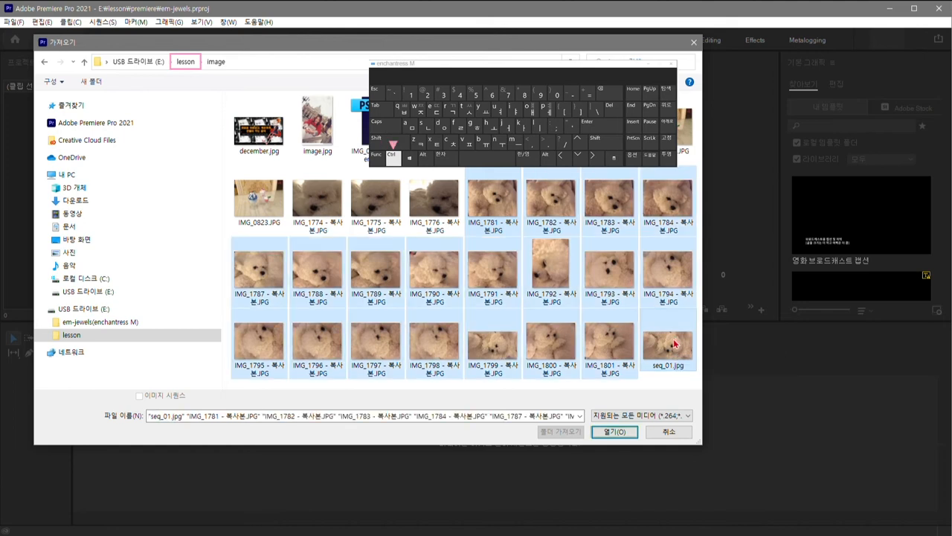
{"action": "left_click", "coordinate": [613, 435]}
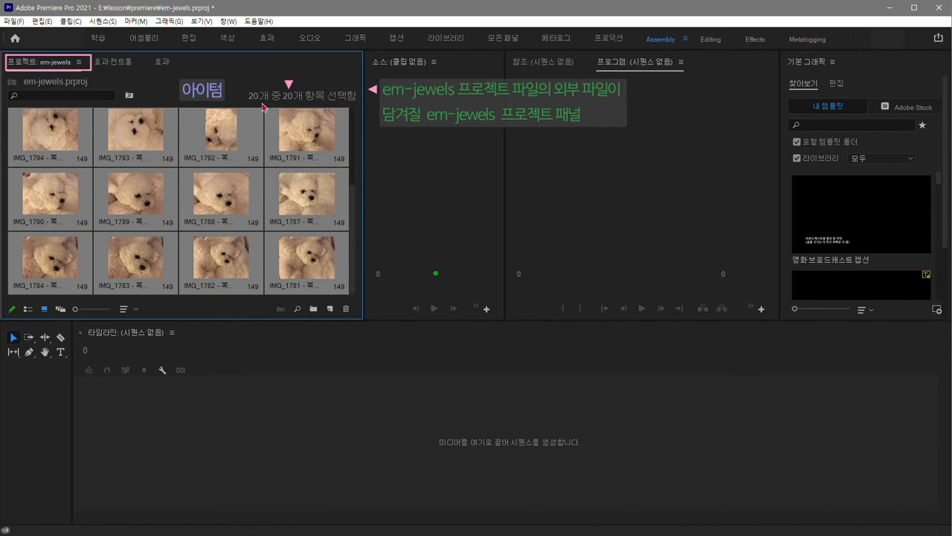
Switch the Project panel from icon view to list view.
{"action": "left_click", "coordinate": [248, 189]}
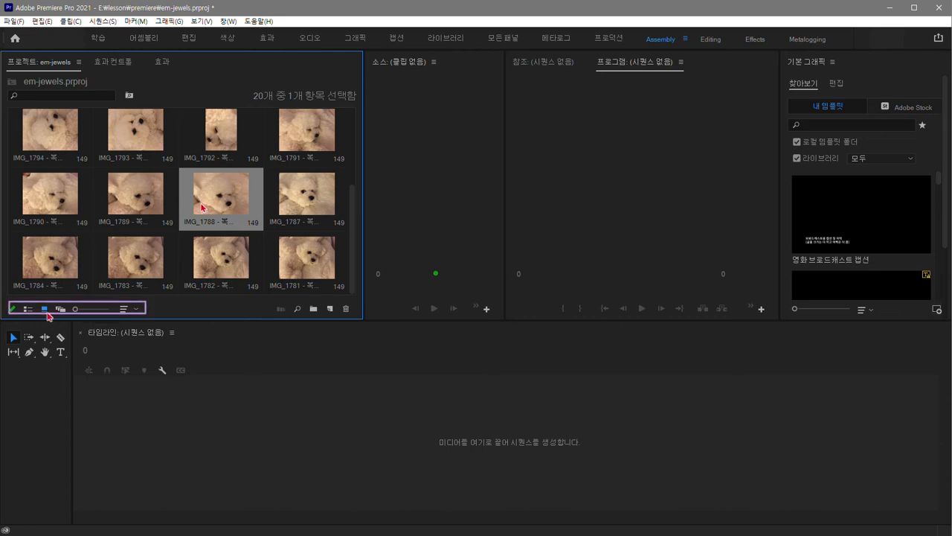
{"action": "left_click", "coordinate": [79, 63]}
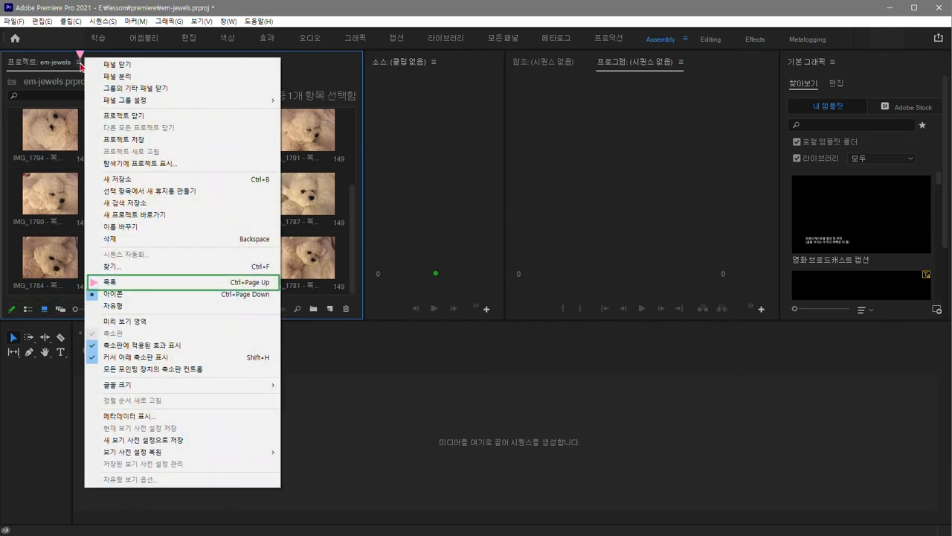
{"action": "left_click", "coordinate": [119, 283]}
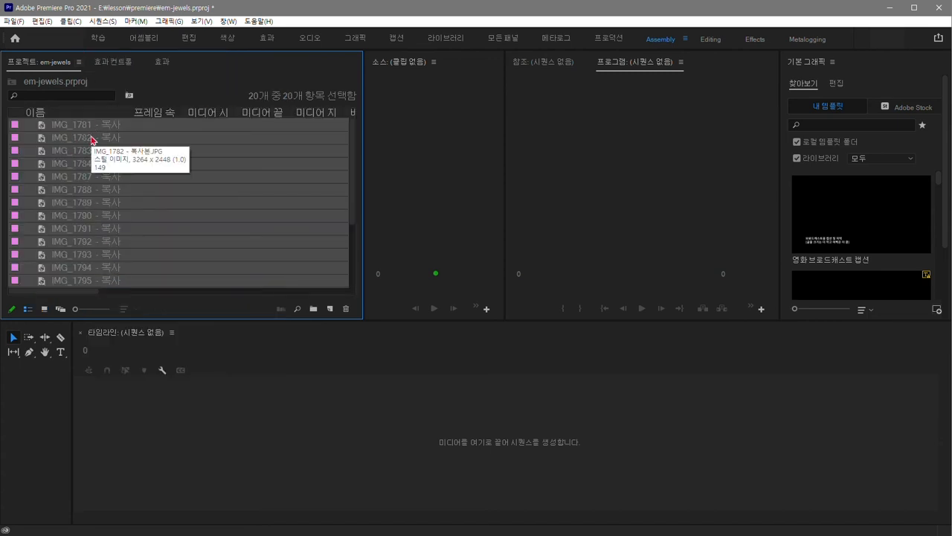
{"action": "left_click_drag", "start_coordinate": [355, 220], "coordinate": [354, 277]}
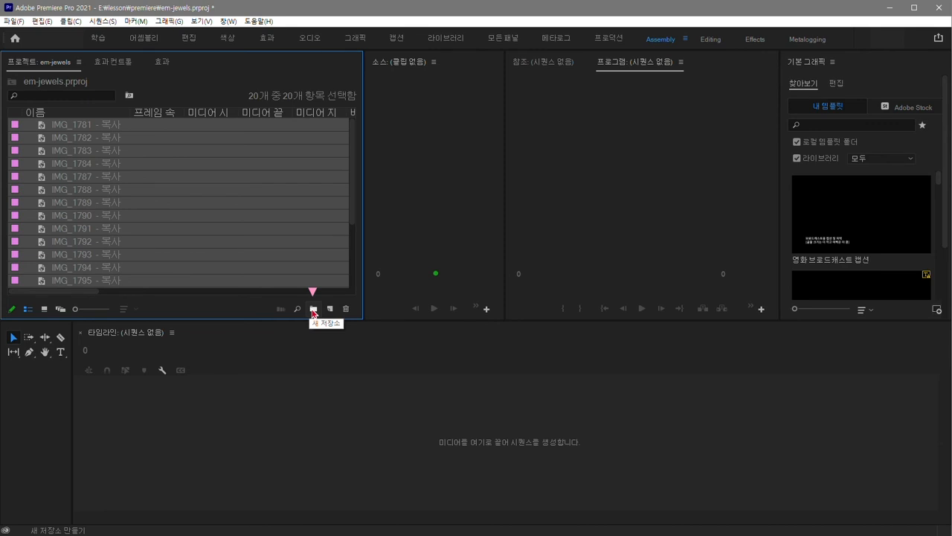
Create a bin named image and move all imported pictures, from IMG_1781 to seq_01.jpg, into it.
{"action": "left_click", "coordinate": [313, 310]}
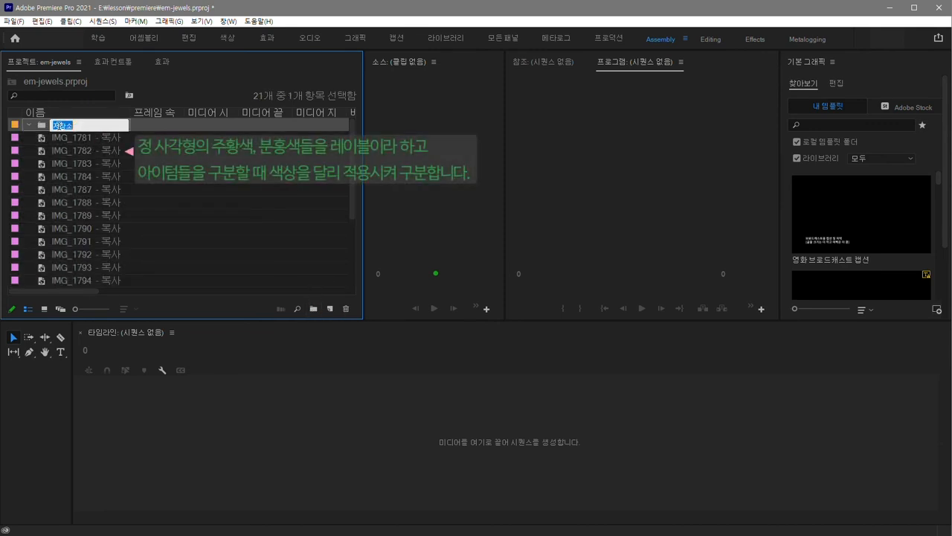
{"action": "type", "text": "image"}
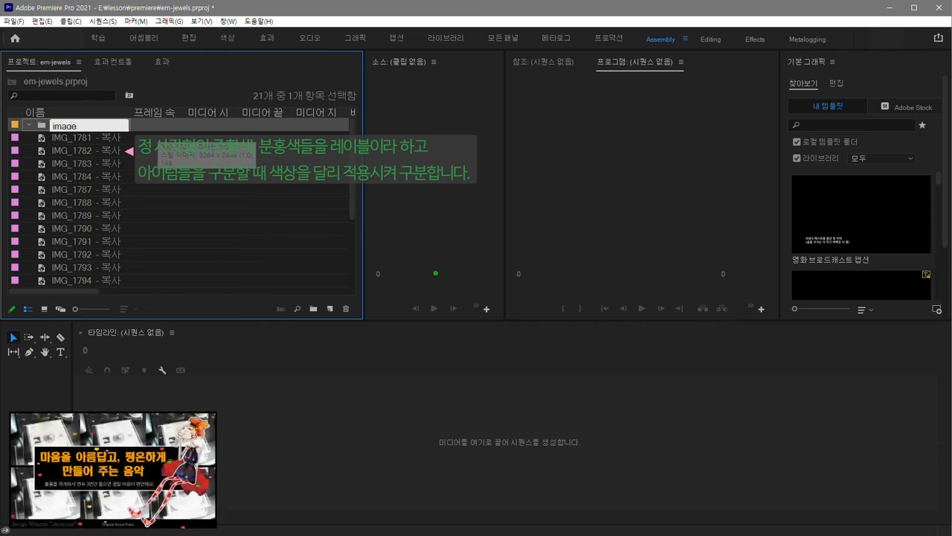
{"action": "left_click", "coordinate": [64, 140]}
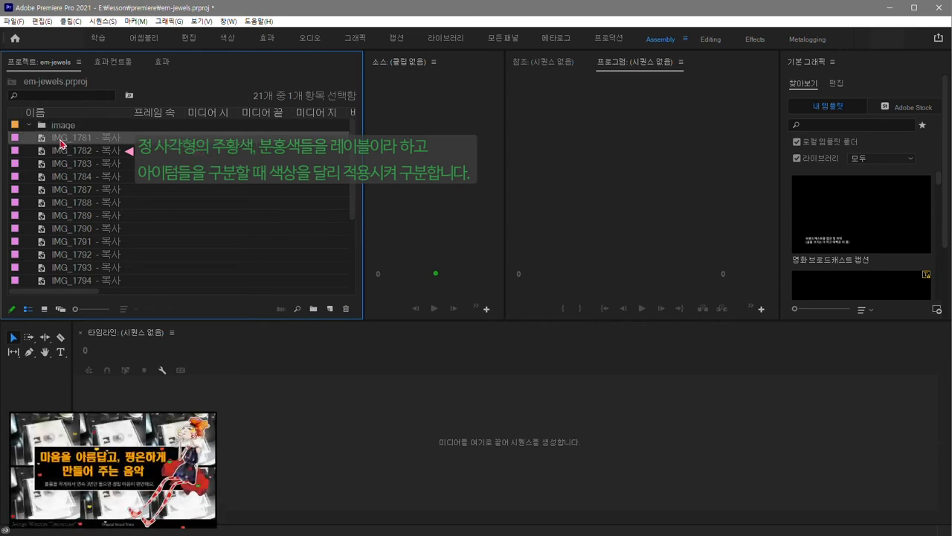
{"action": "left_click_drag", "start_coordinate": [352, 206], "coordinate": [356, 290]}
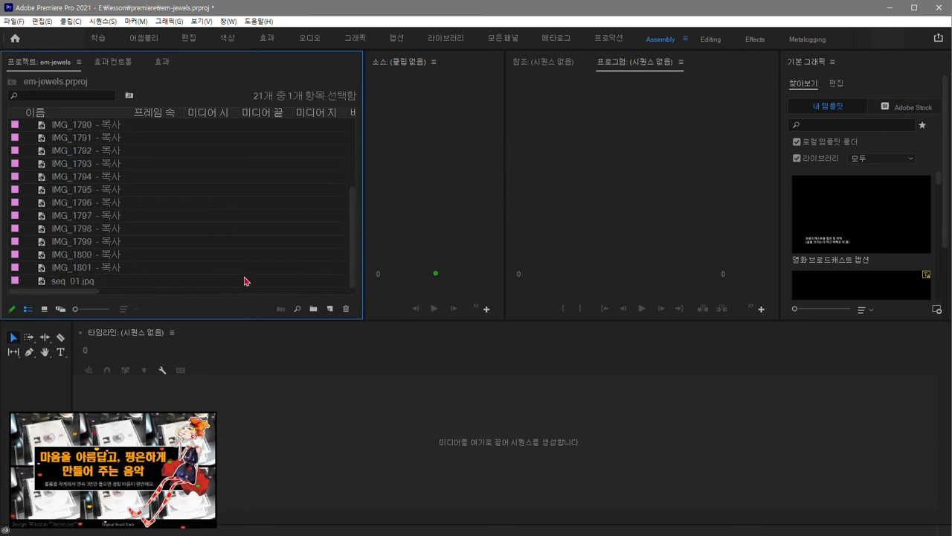
{"action": "left_click", "coordinate": [76, 284], "text": "shift"}
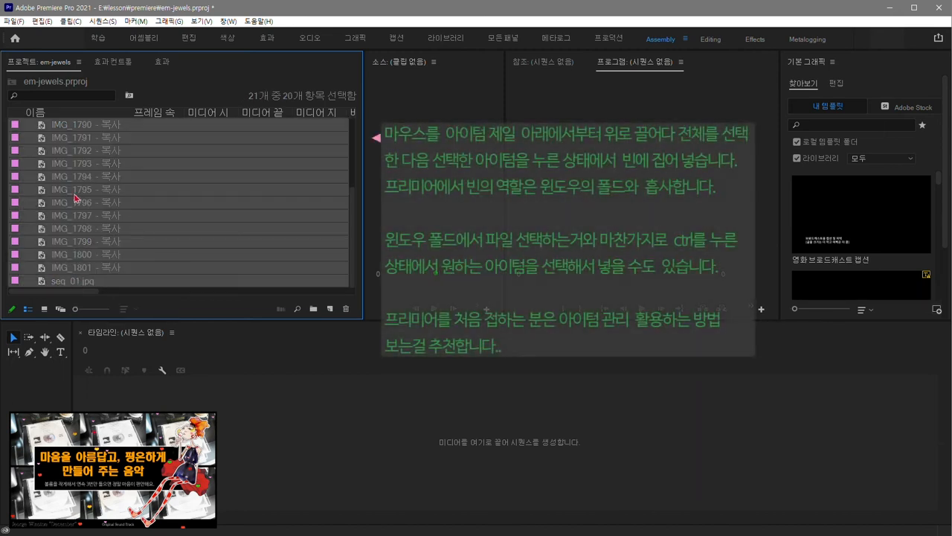
{"action": "left_click_drag", "start_coordinate": [351, 275], "coordinate": [355, 198]}
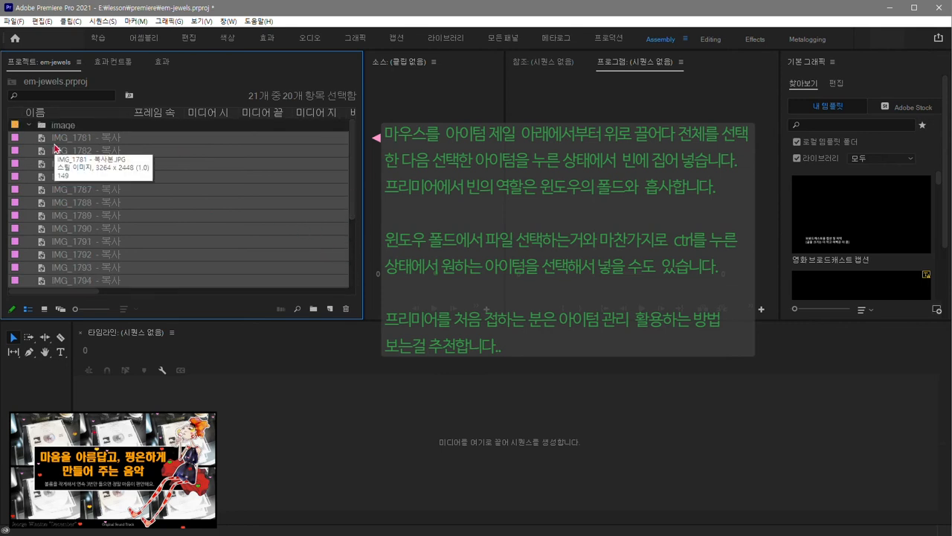
{"action": "left_click_drag", "start_coordinate": [58, 136], "coordinate": [57, 127]}
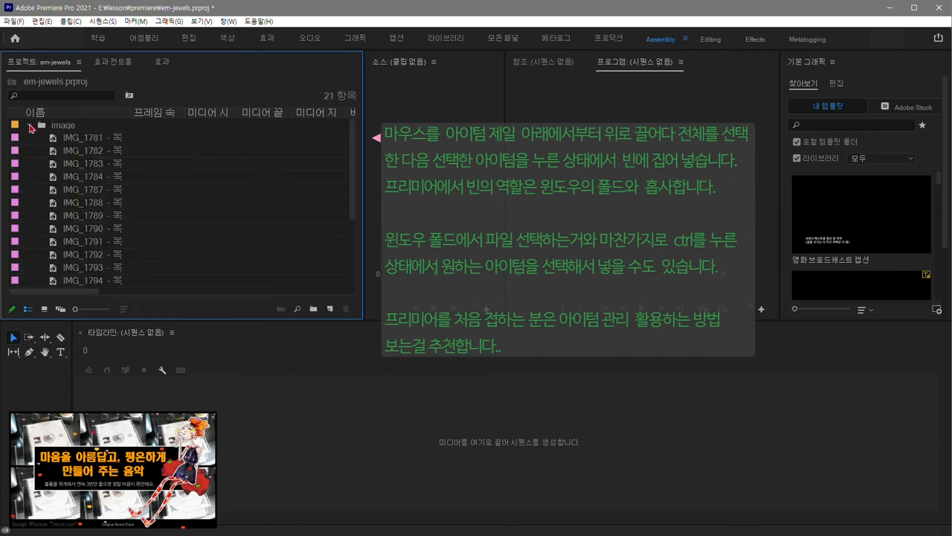
Collapse the image bin, expand it once to check its contents, and collapse it again.
{"action": "left_click", "coordinate": [29, 126]}
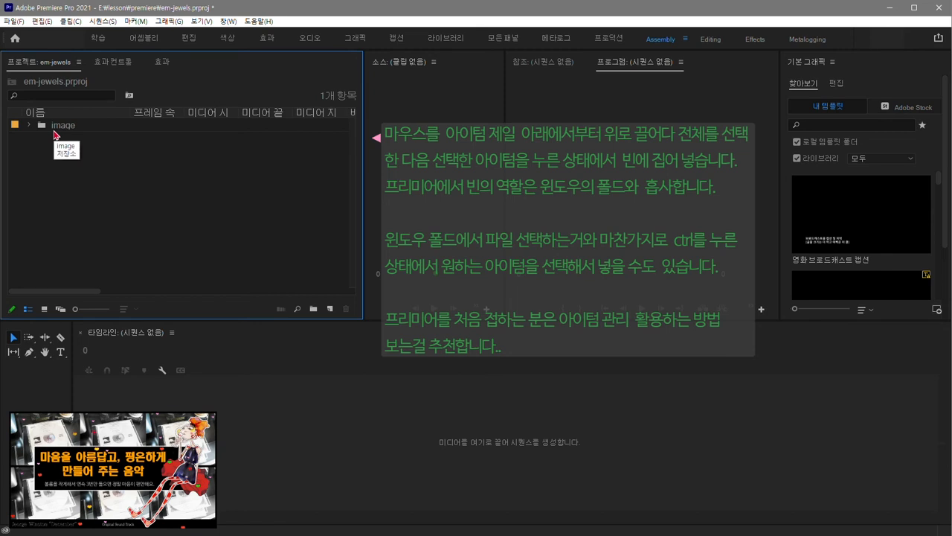
{"action": "left_click", "coordinate": [30, 127]}
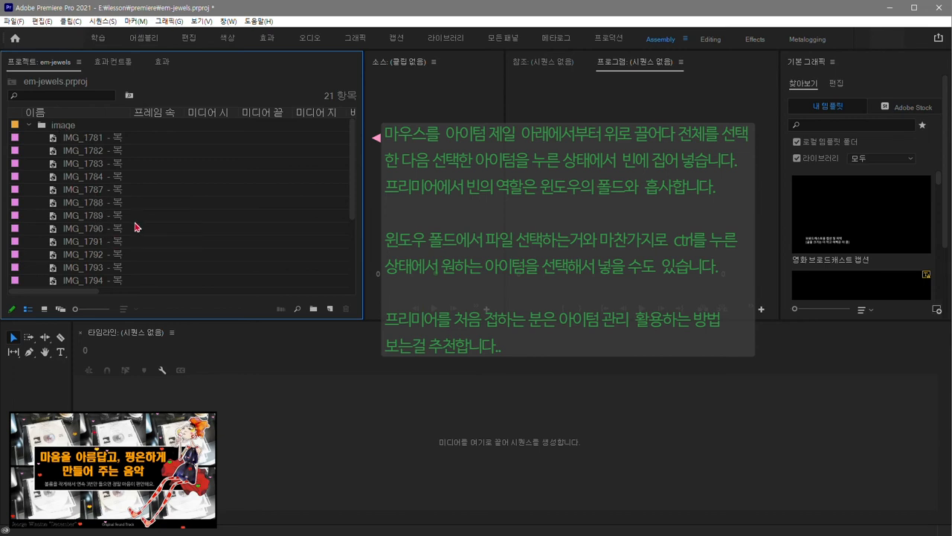
{"action": "left_click", "coordinate": [30, 126]}
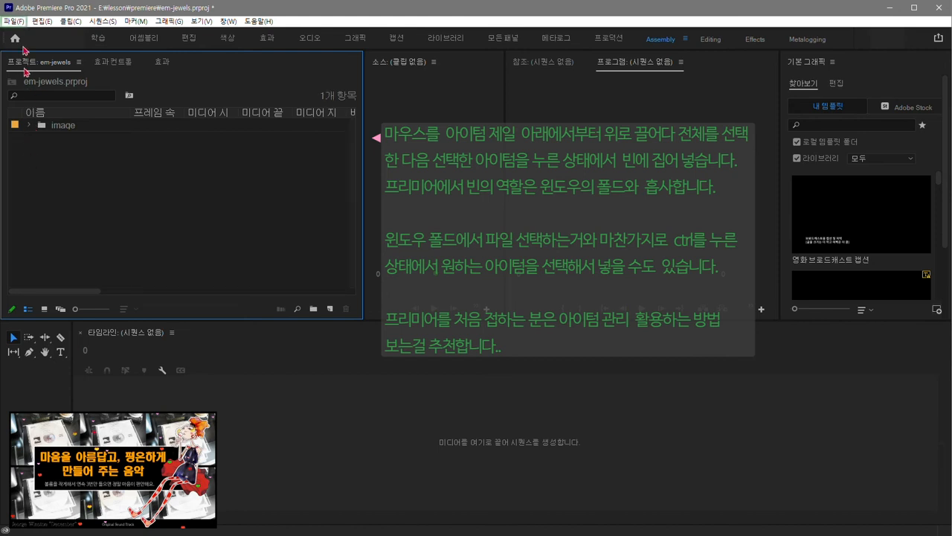
Import all the MP3 files from the mp3 folder inside the lesson folder.
{"action": "left_click", "coordinate": [14, 22]}
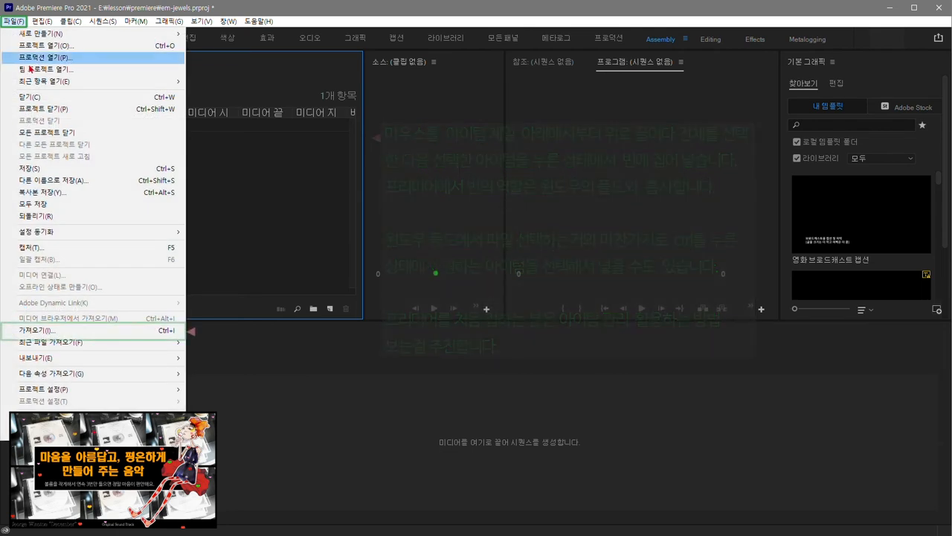
{"action": "left_click", "coordinate": [76, 335]}
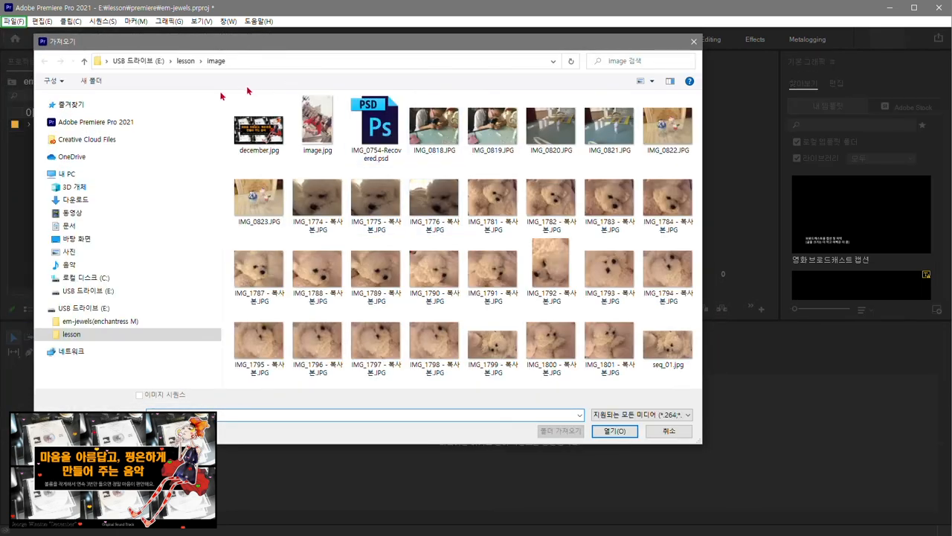
{"action": "left_click", "coordinate": [187, 64]}
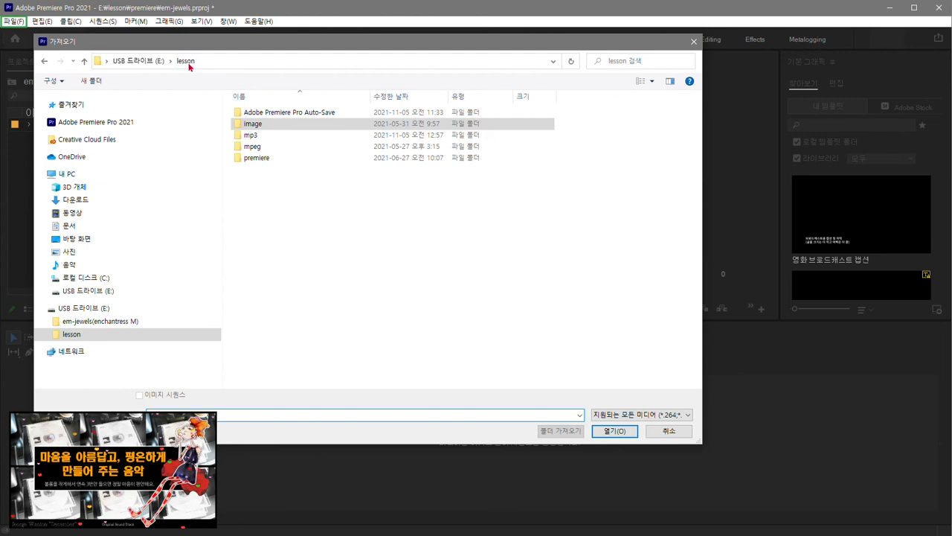
{"action": "left_click", "coordinate": [247, 136]}
{"action": "double_click", "coordinate": [247, 136]}
{"action": "left_click_drag", "start_coordinate": [298, 268], "coordinate": [283, 104]}
{"action": "left_click", "coordinate": [614, 430]}
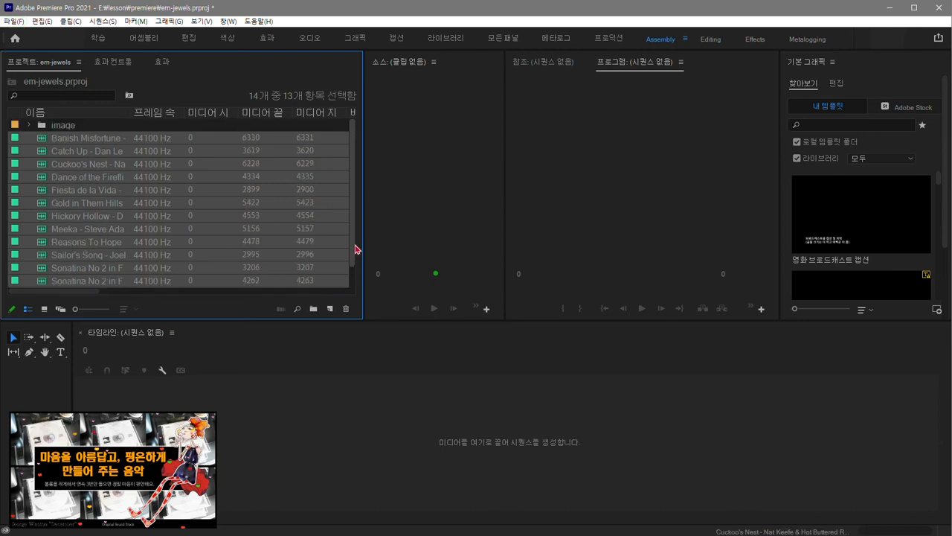
Create a bin named sound and gather all the imported MP3 clips into it, leaving the bin collapsed.
{"action": "left_click", "coordinate": [313, 308]}
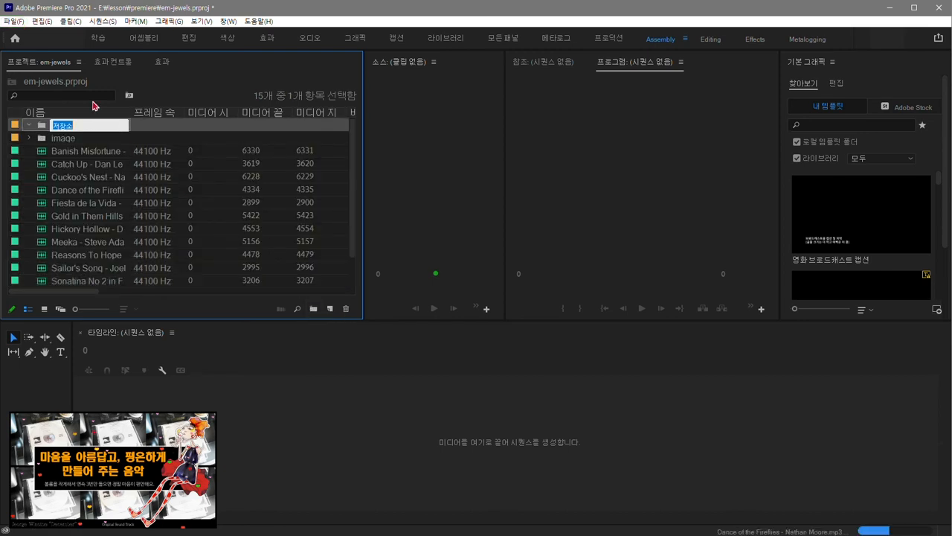
{"action": "type", "text": "sound"}
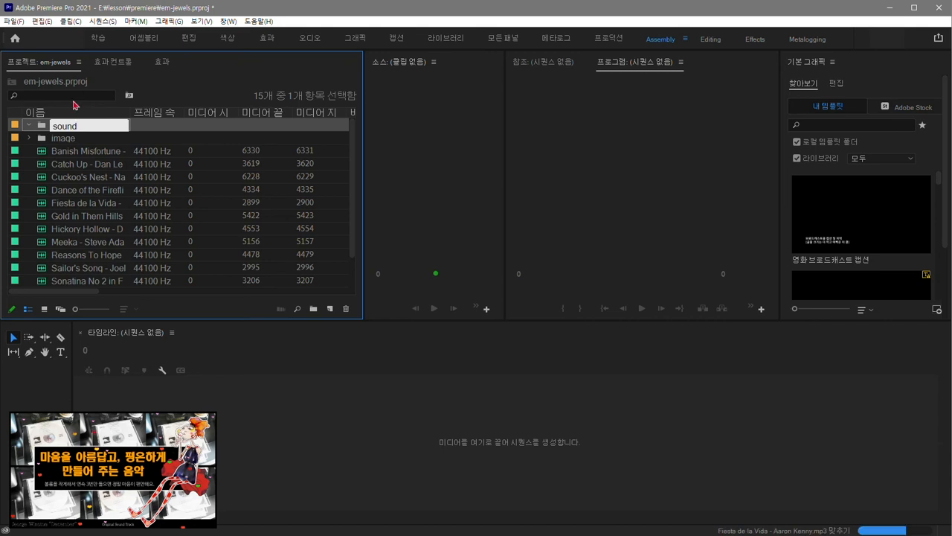
{"action": "left_click", "coordinate": [46, 162]}
{"action": "left_click", "coordinate": [46, 151]}
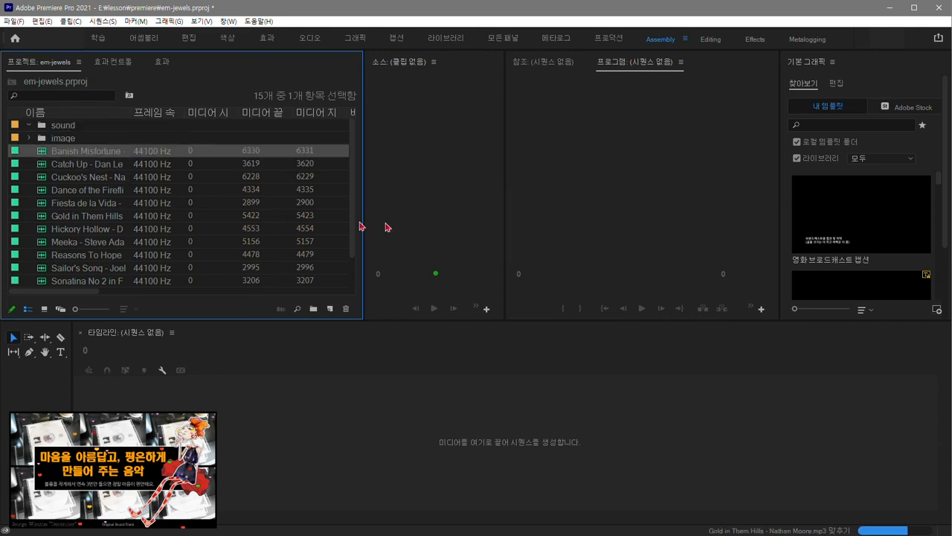
{"action": "left_click_drag", "start_coordinate": [352, 244], "coordinate": [349, 292]}
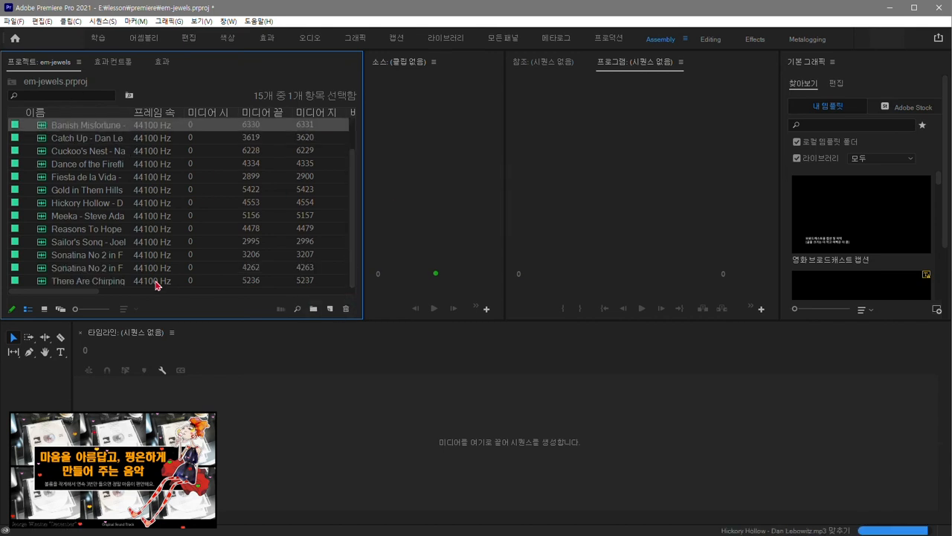
{"action": "left_click", "coordinate": [157, 281], "text": "shift"}
{"action": "scroll", "coordinate": [238, 209], "scroll_direction": "up", "scroll_amount": 1}
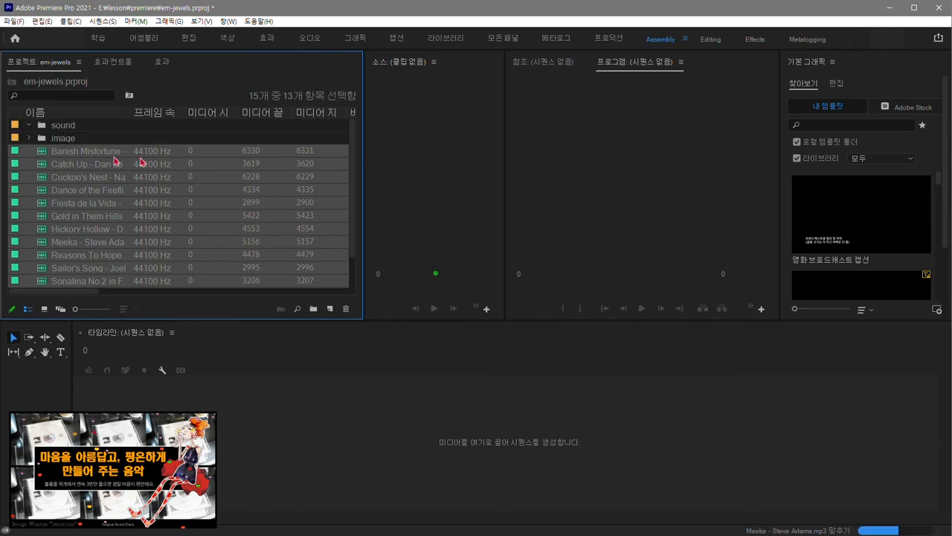
{"action": "left_click_drag", "start_coordinate": [68, 141], "coordinate": [66, 127]}
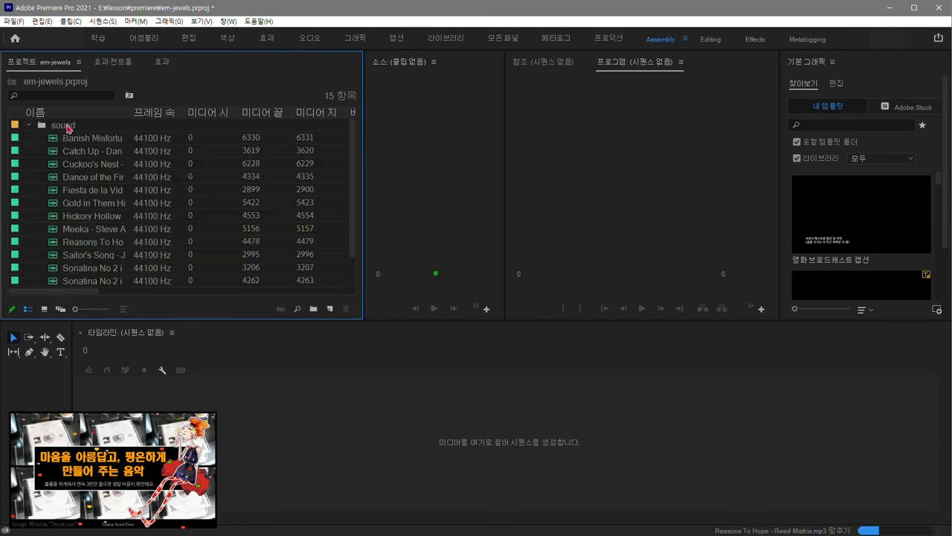
{"action": "left_click", "coordinate": [30, 125]}
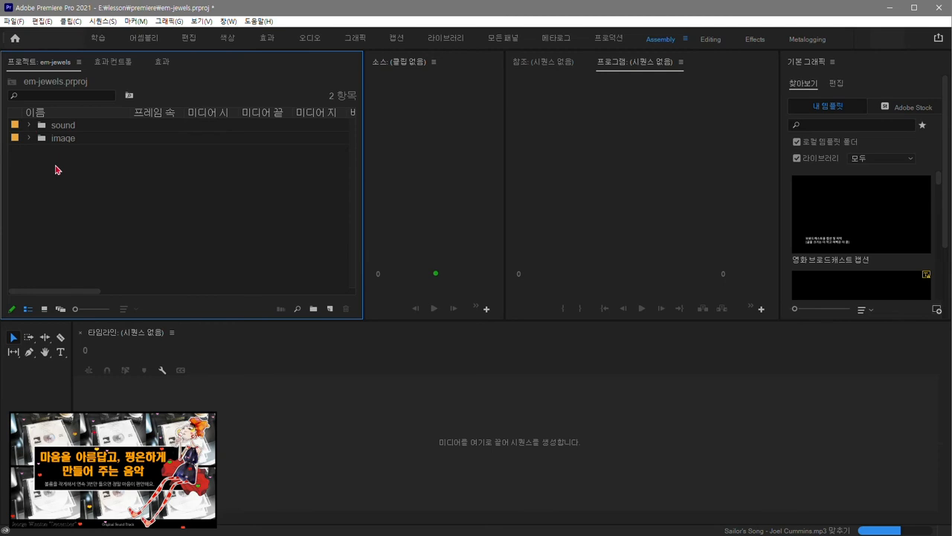
Import _DSC0449.MOV, arrow.png, IMG_0014.MOV and june 030.MP4 from the mpeg folder inside the lesson folder.
{"action": "left_click", "coordinate": [13, 21]}
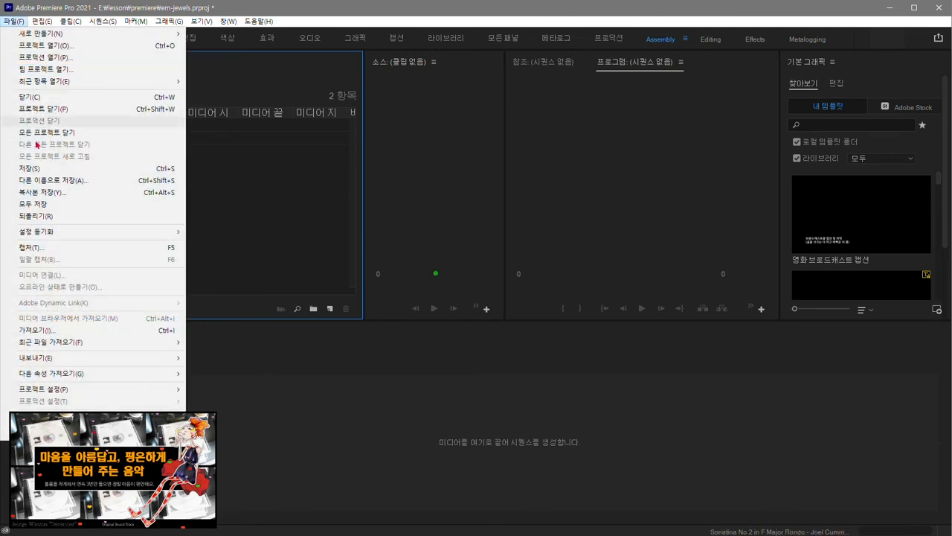
{"action": "left_click", "coordinate": [45, 330]}
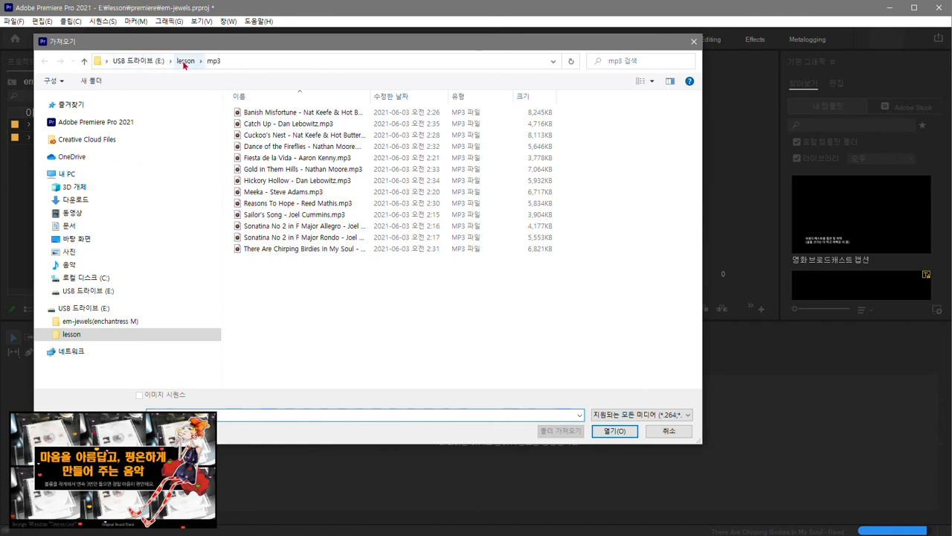
{"action": "left_click", "coordinate": [185, 61]}
{"action": "double_click", "coordinate": [252, 146]}
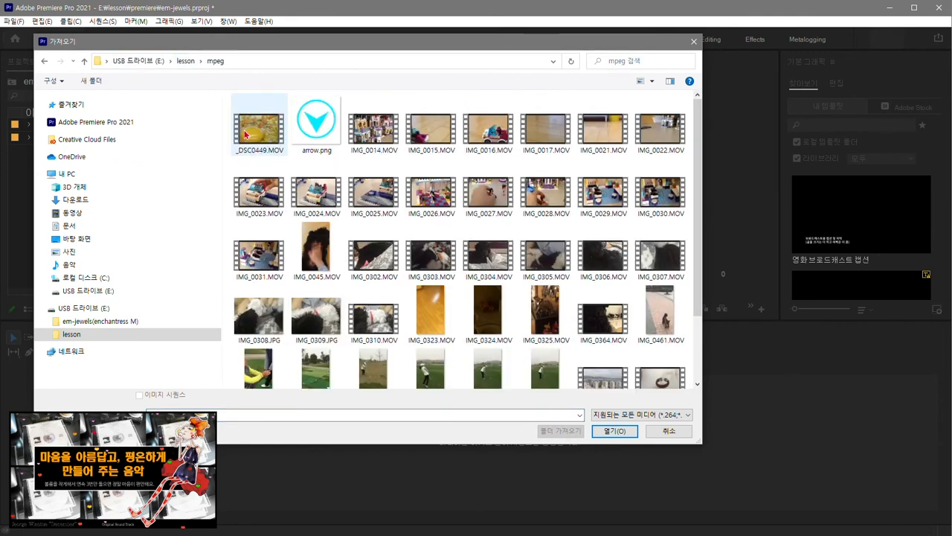
{"action": "left_click", "coordinate": [260, 137]}
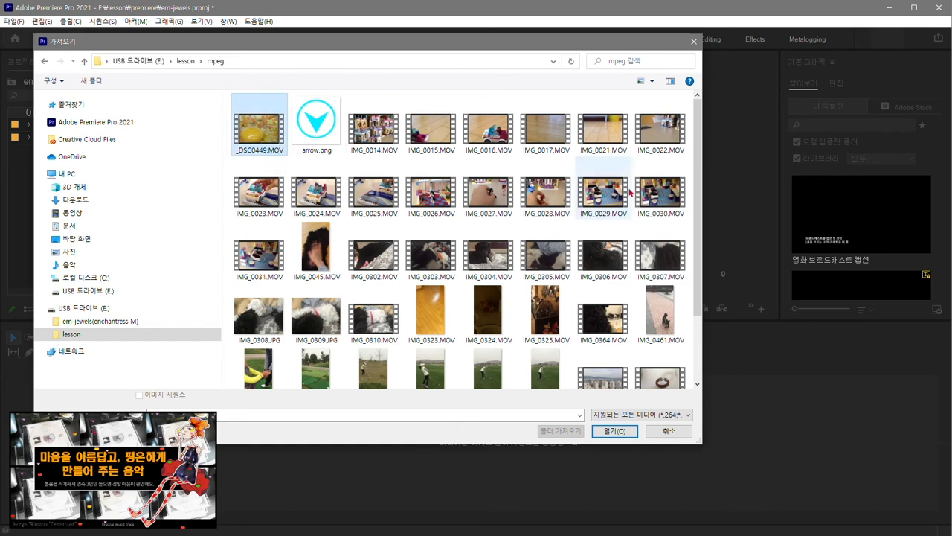
{"action": "mouse_move", "coordinate": [697, 284]}
{"action": "left_mouse_down"}
{"action": "mouse_move", "coordinate": [698, 307]}
{"action": "mouse_move", "coordinate": [695, 279]}
{"action": "left_mouse_up"}
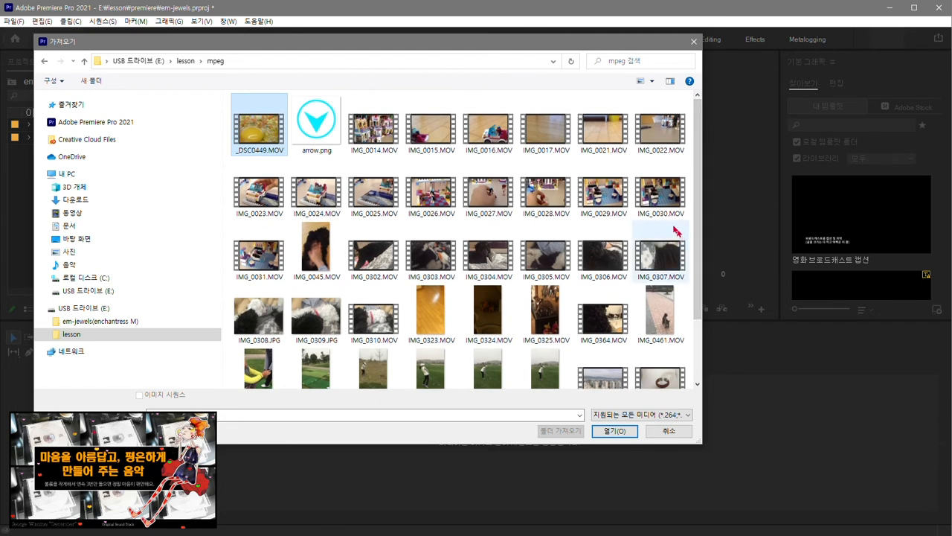
{"action": "left_click", "coordinate": [372, 140], "text": "shift"}
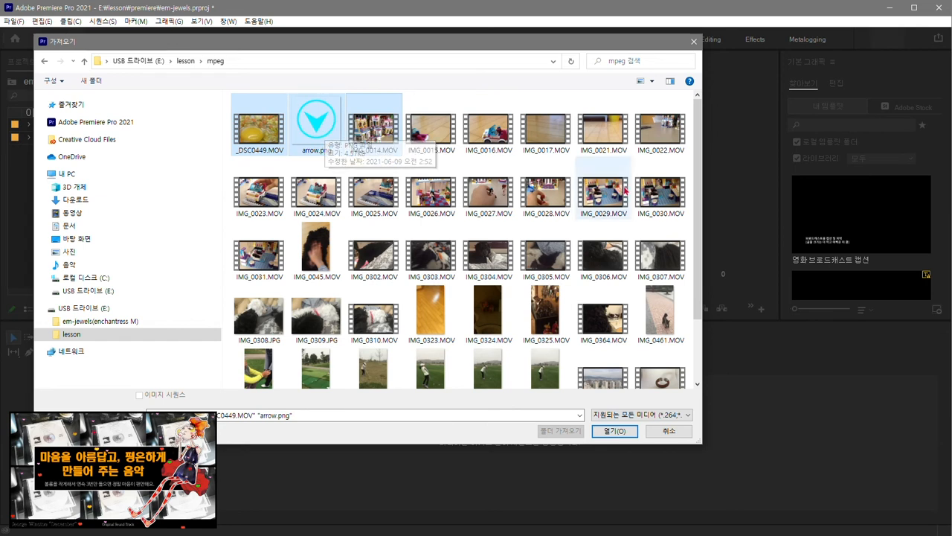
{"action": "left_click_drag", "start_coordinate": [700, 227], "coordinate": [691, 357]}
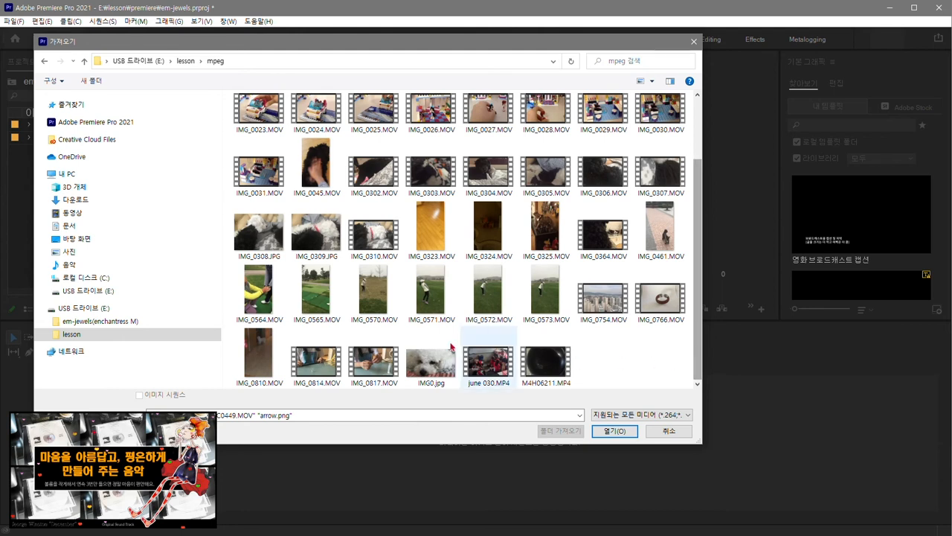
{"action": "left_click", "coordinate": [496, 370], "text": "ctrl"}
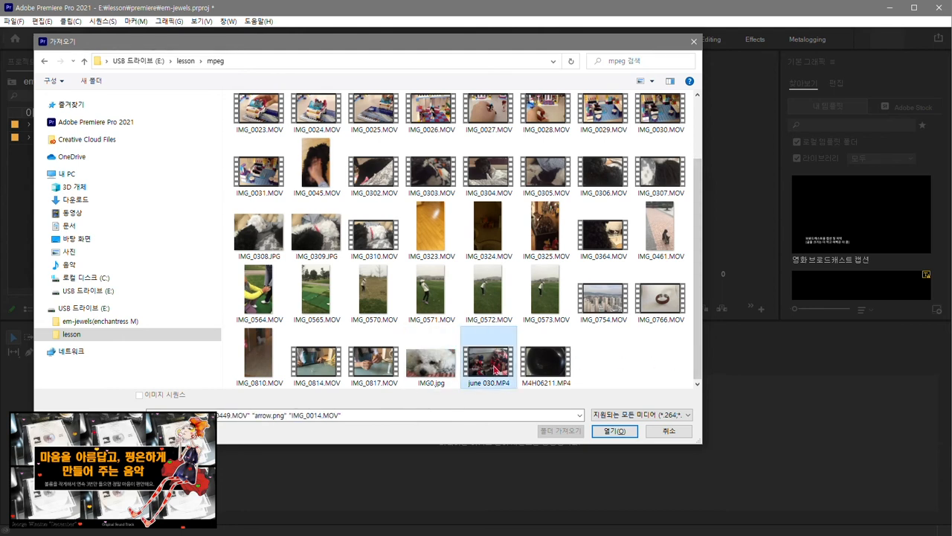
{"action": "left_click", "coordinate": [624, 432]}
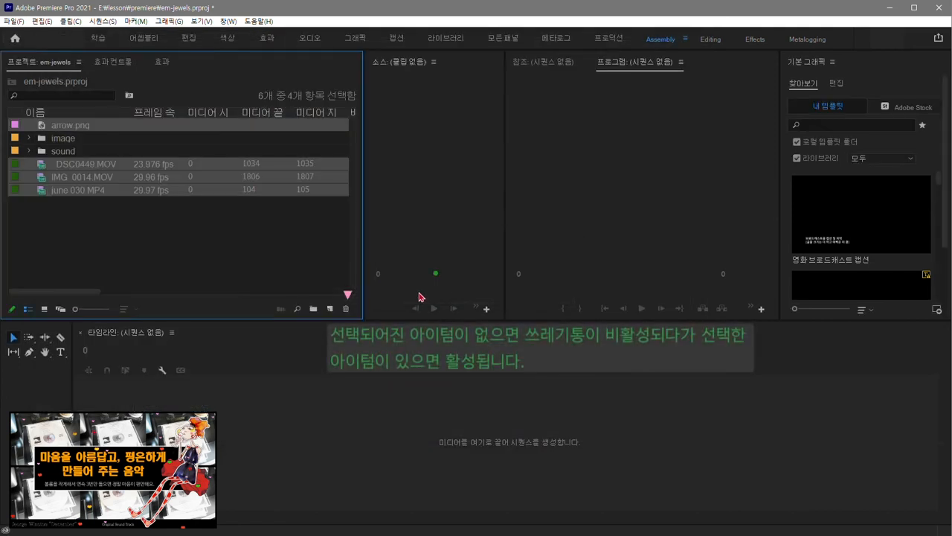
{"action": "left_click", "coordinate": [214, 253]}
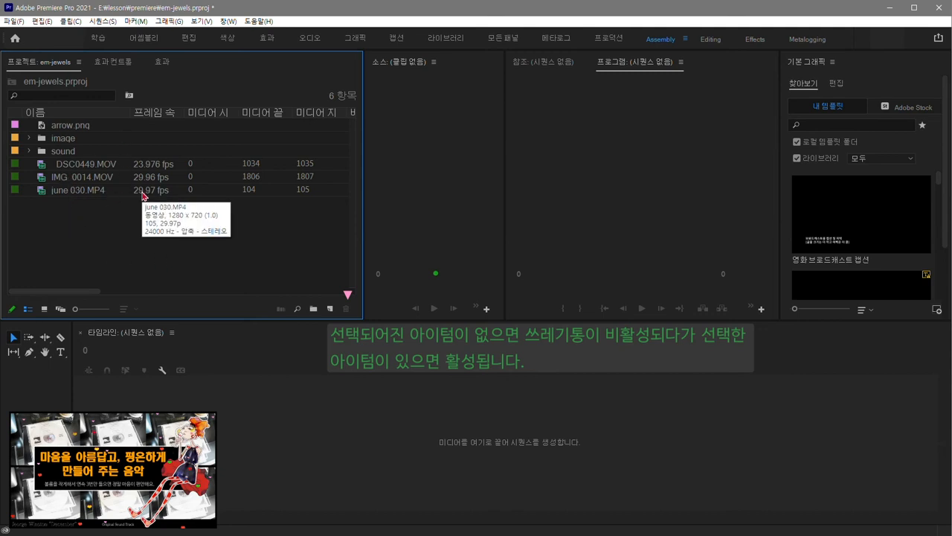
Show the project items as icon thumbnails and narrow the Project panel to give the Source monitor more room.
{"action": "left_click", "coordinate": [79, 62]}
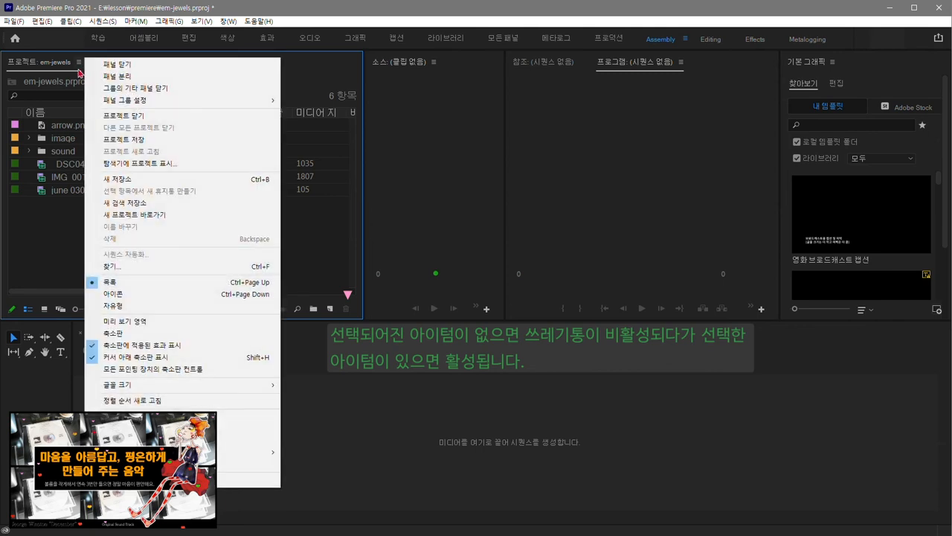
{"action": "left_click", "coordinate": [128, 304]}
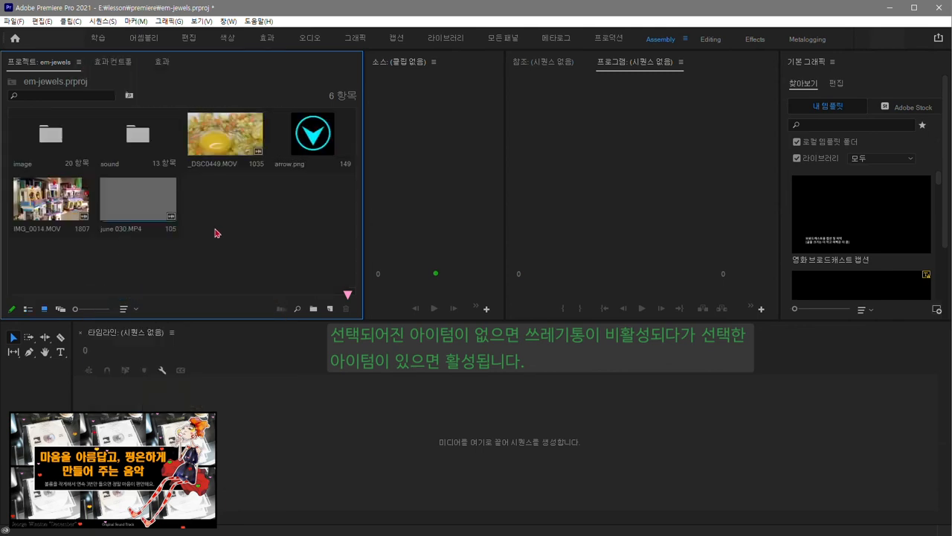
{"action": "left_click", "coordinate": [35, 208]}
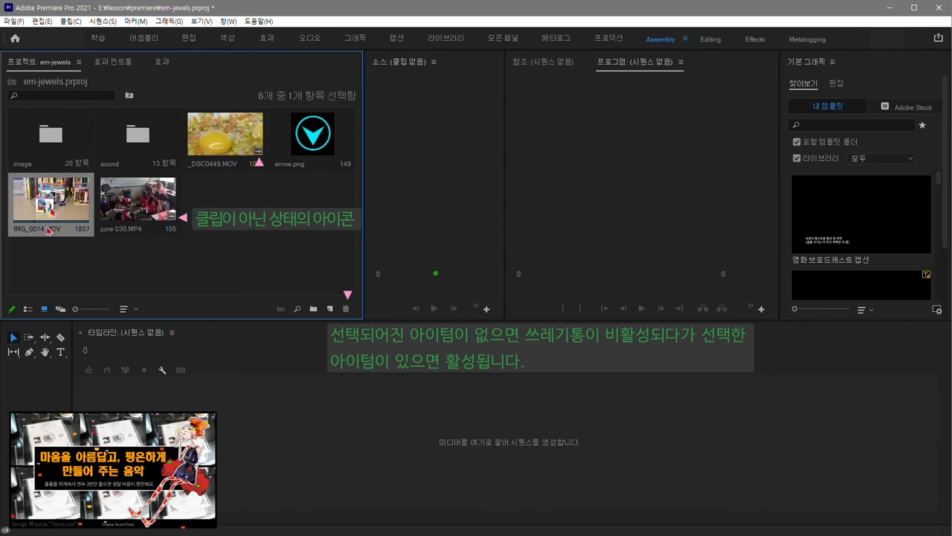
{"action": "left_click", "coordinate": [142, 203]}
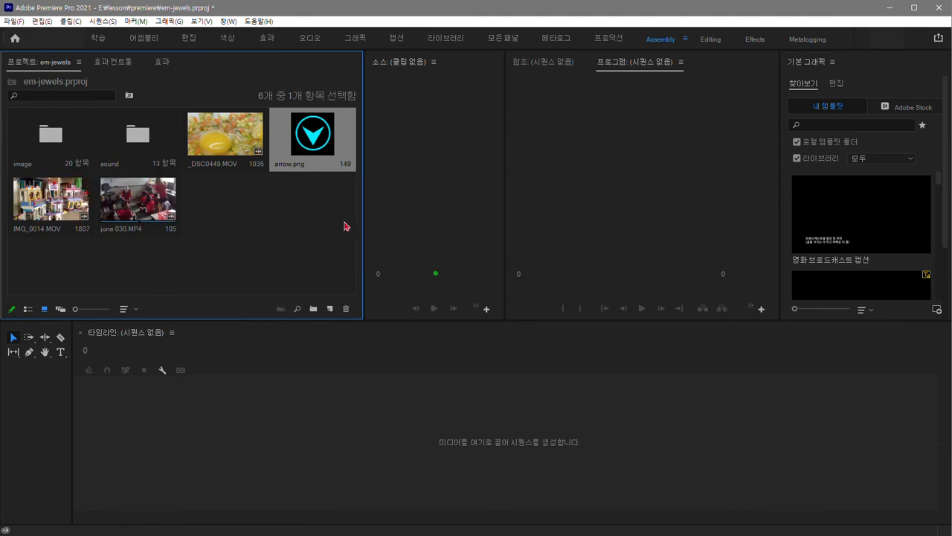
{"action": "left_click_drag", "start_coordinate": [364, 228], "coordinate": [263, 223]}
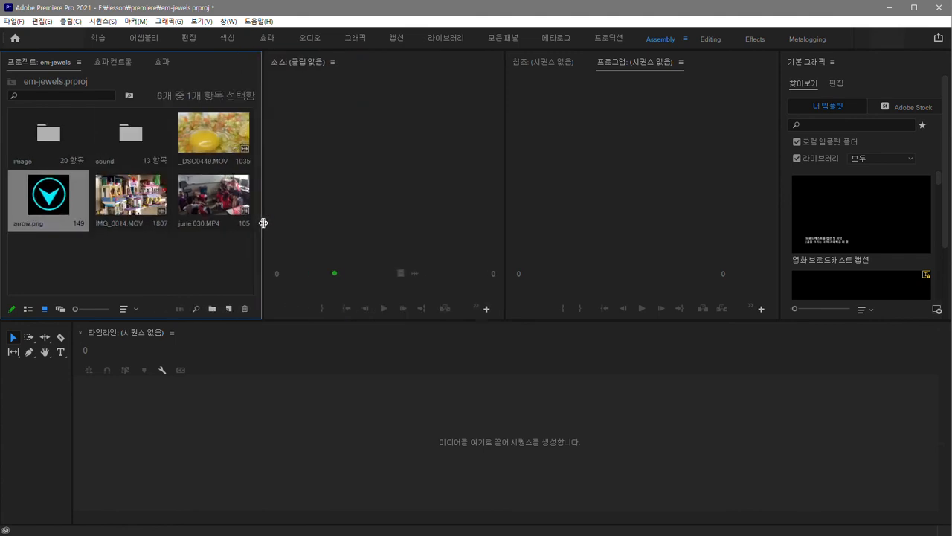
Open IMG_0014.MOV in the Source monitor, play it and stop the playback.
{"action": "double_click", "coordinate": [133, 202]}
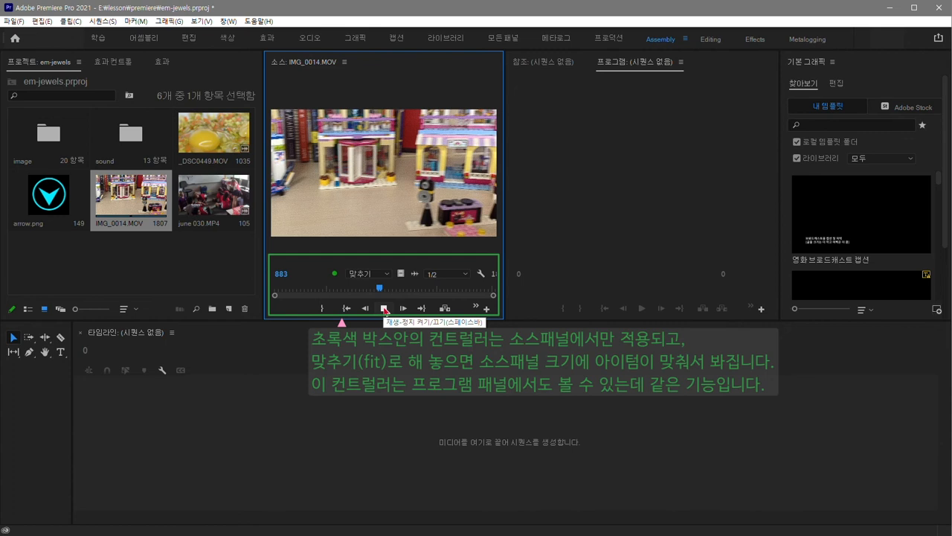
{"action": "left_click", "coordinate": [385, 311]}
{"action": "left_click", "coordinate": [385, 311]}
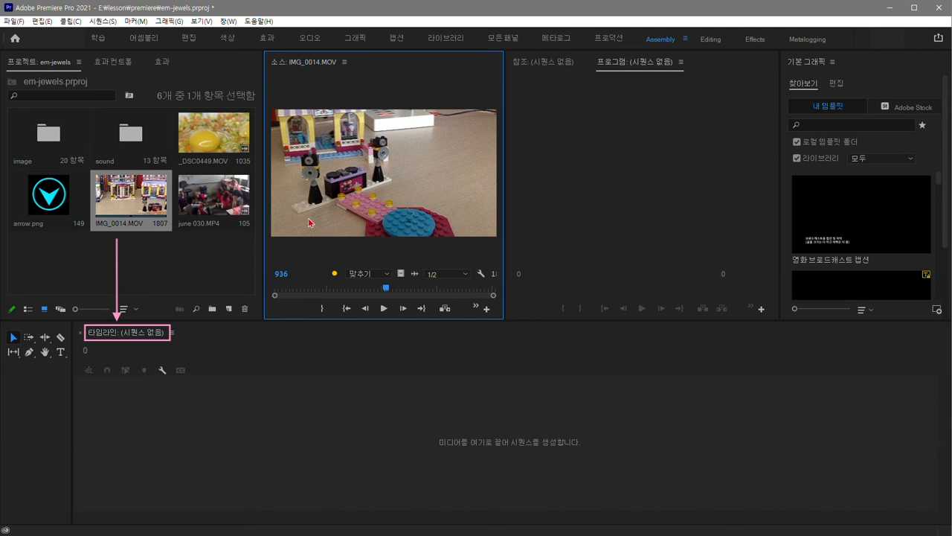
Create a sequence from IMG_0014.MOV in the empty timeline and make the timeline panel taller.
{"action": "left_click", "coordinate": [126, 202]}
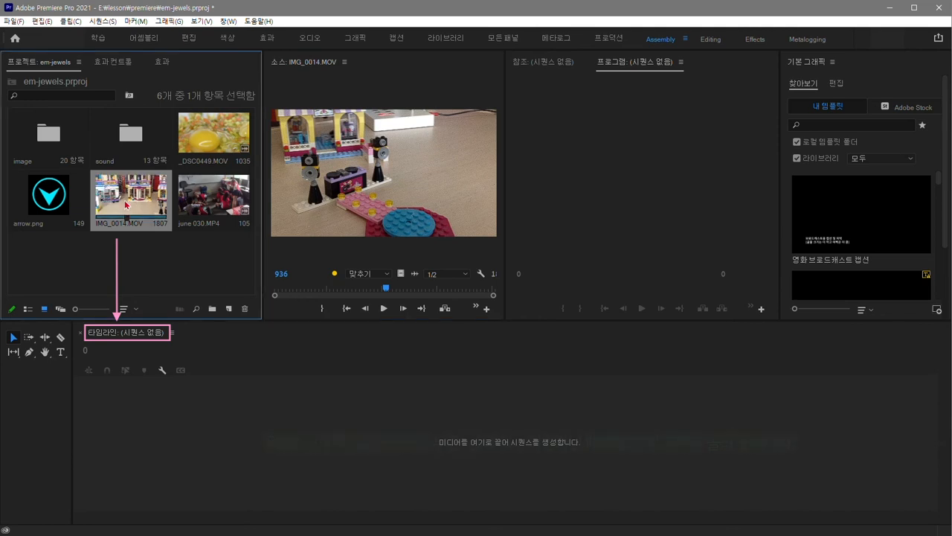
{"action": "mouse_move", "coordinate": [127, 202]}
{"action": "left_mouse_down"}
{"action": "mouse_move", "coordinate": [160, 406]}
{"action": "mouse_move", "coordinate": [188, 448]}
{"action": "left_mouse_up"}
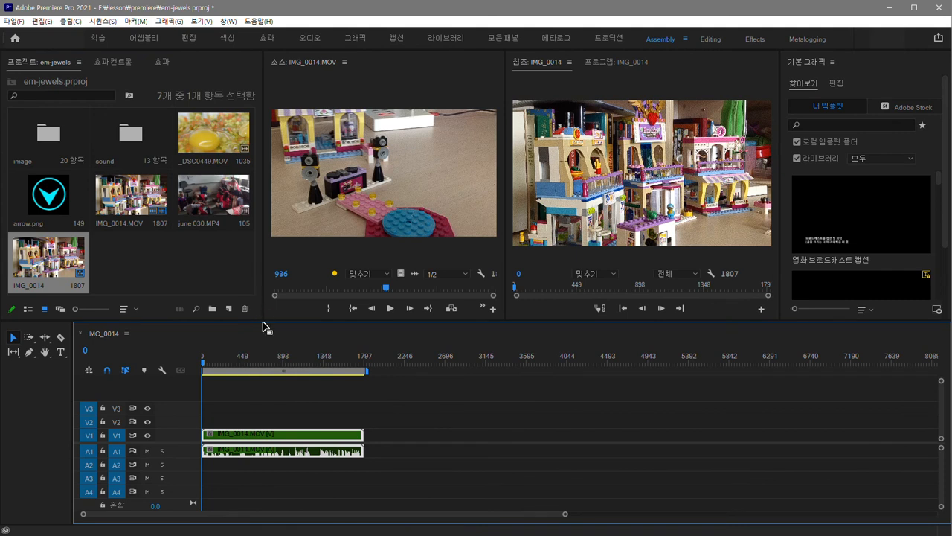
{"action": "left_click_drag", "start_coordinate": [264, 322], "coordinate": [259, 265]}
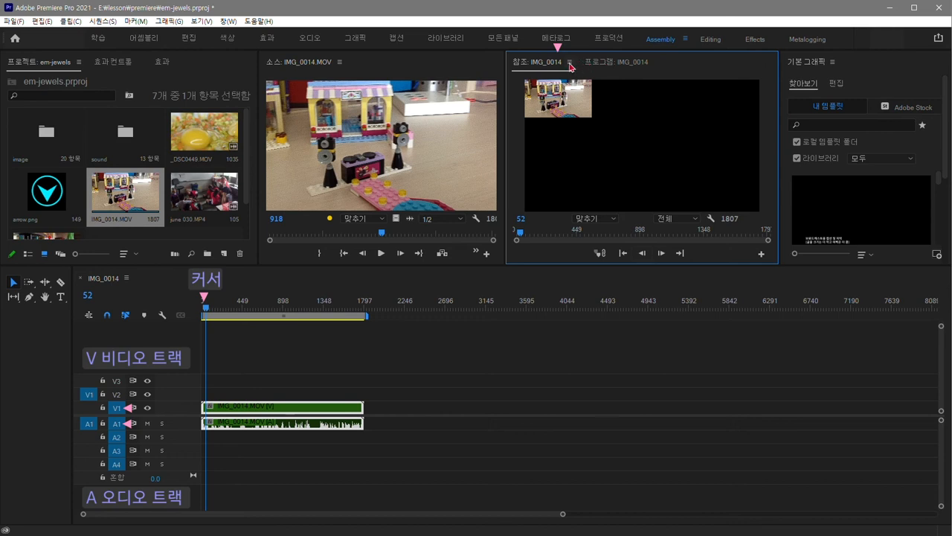
Close the IMG_0014 sequence from the Reference monitor.
{"action": "left_click", "coordinate": [570, 63]}
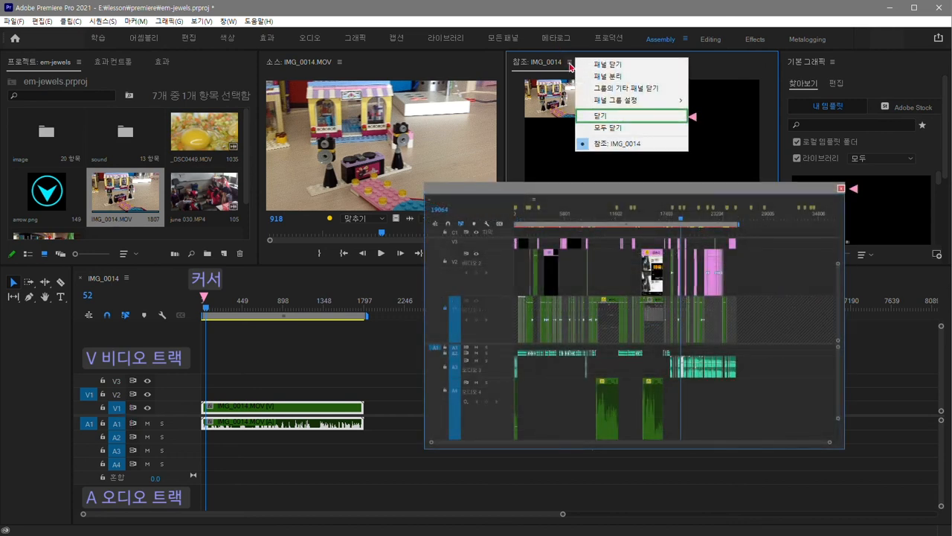
{"action": "left_click", "coordinate": [591, 117]}
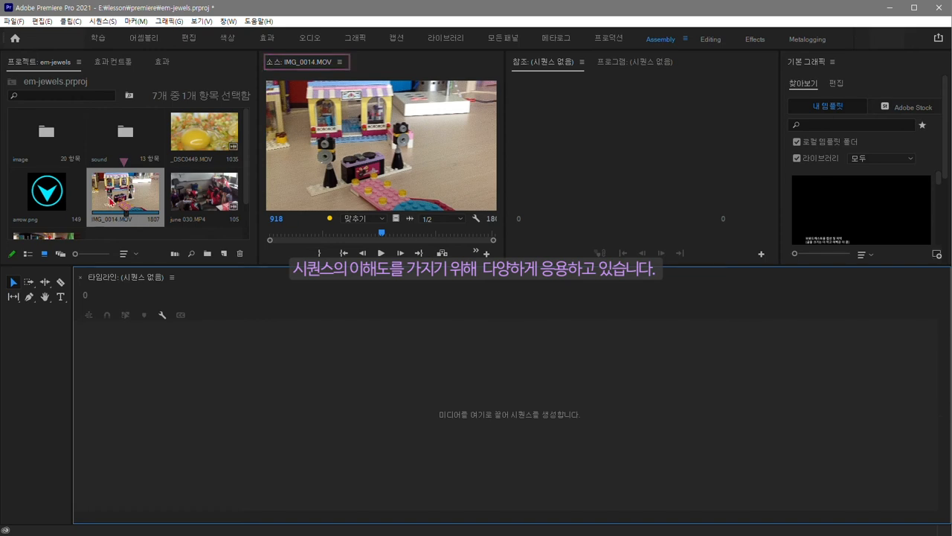
Rename the IMG_0014.MOV clip in the project as intro.
{"action": "left_click", "coordinate": [125, 223]}
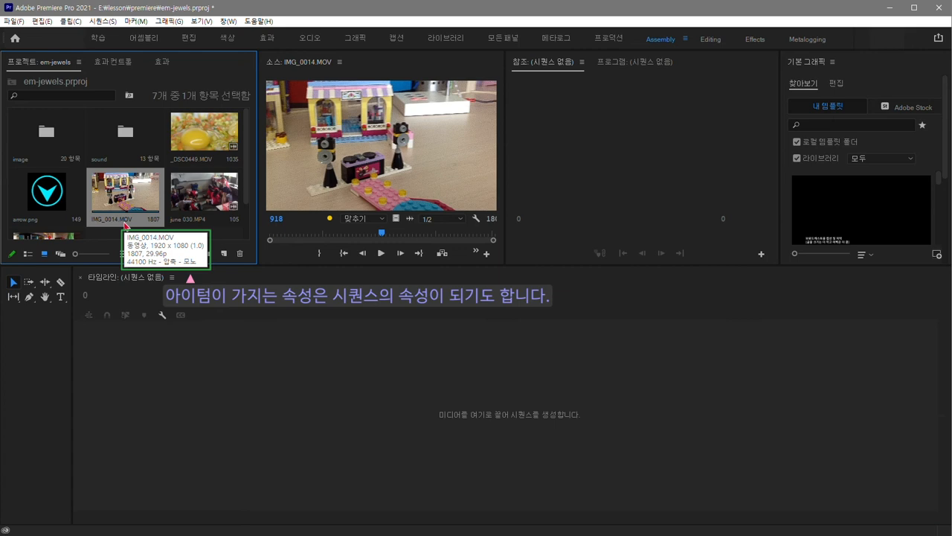
{"action": "right_click", "coordinate": [125, 224]}
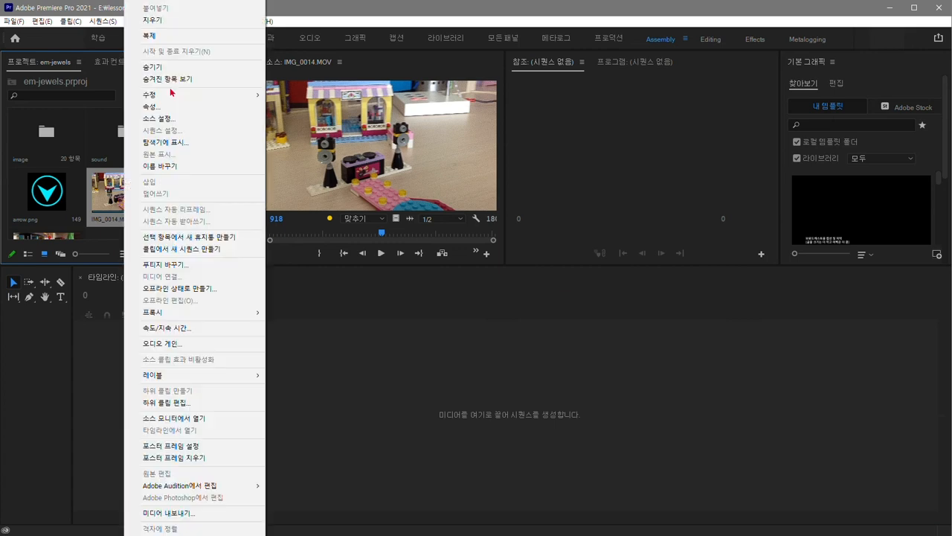
{"action": "left_click", "coordinate": [170, 166]}
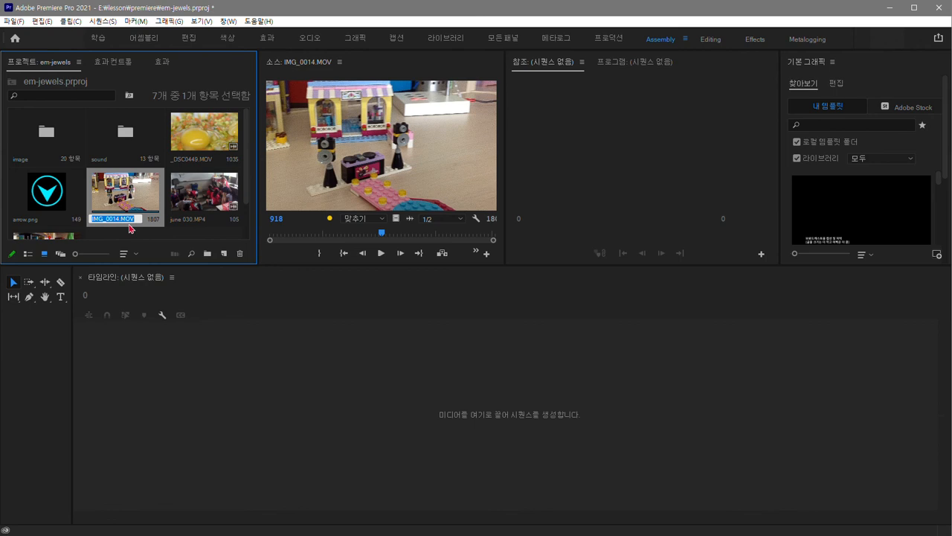
{"action": "type", "text": "intro"}
{"action": "key", "text": "Return"}
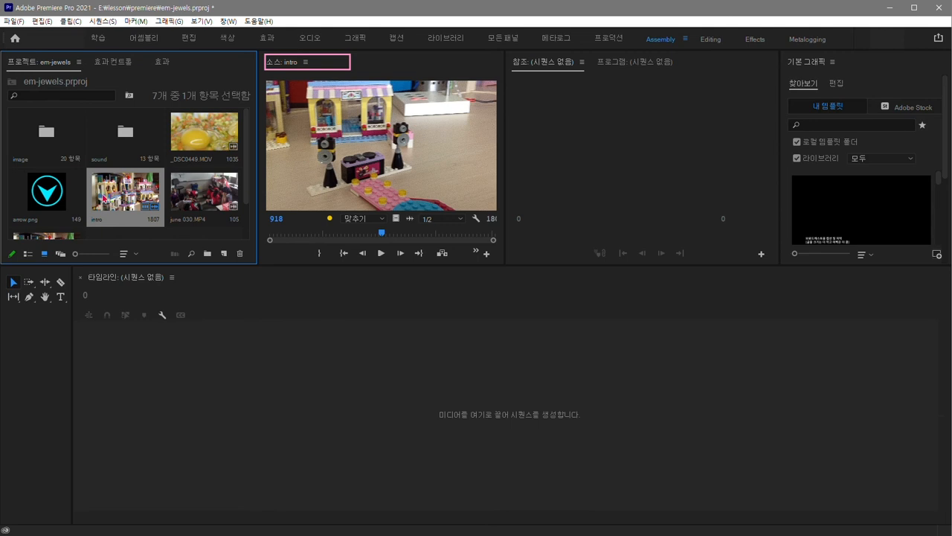
Create a sequence from the intro clip in the empty timeline and widen the Project panel slightly.
{"action": "left_click_drag", "start_coordinate": [109, 189], "coordinate": [166, 398]}
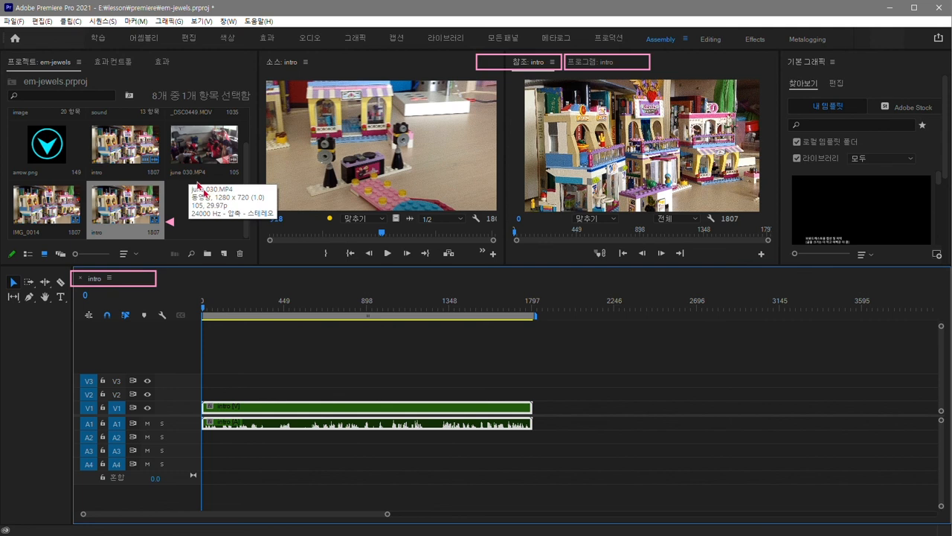
{"action": "left_click_drag", "start_coordinate": [257, 248], "coordinate": [264, 248]}
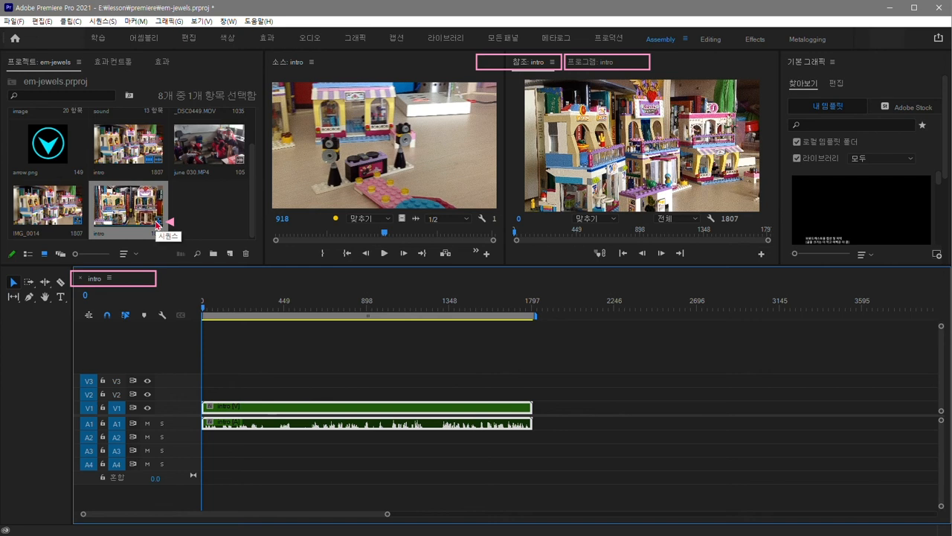
Delete the IMG_0014 sequence from the project.
{"action": "right_click", "coordinate": [78, 225]}
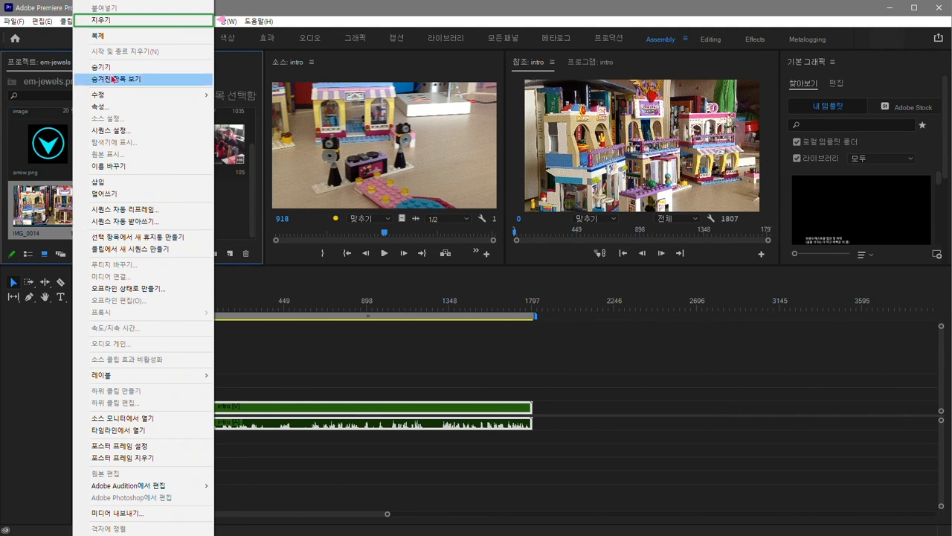
{"action": "left_click", "coordinate": [42, 216]}
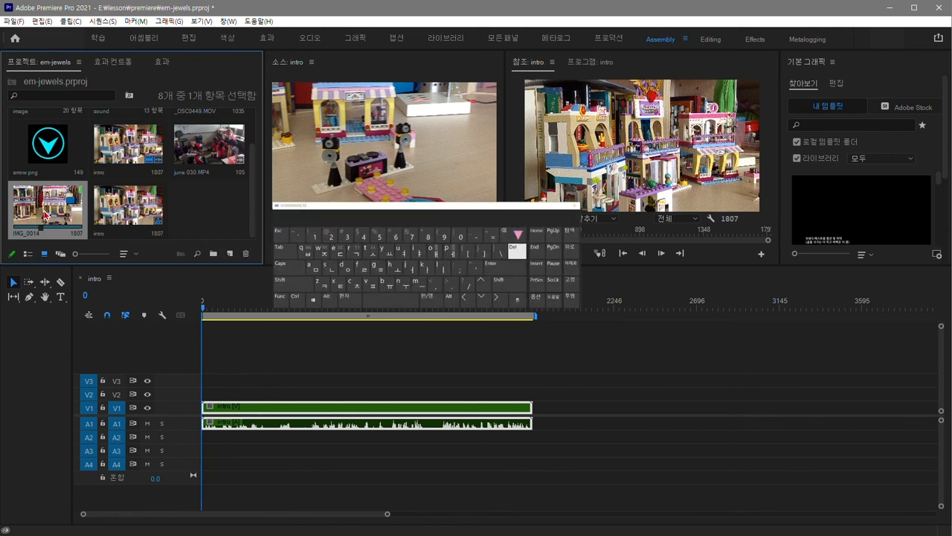
{"action": "key", "text": "Delete"}
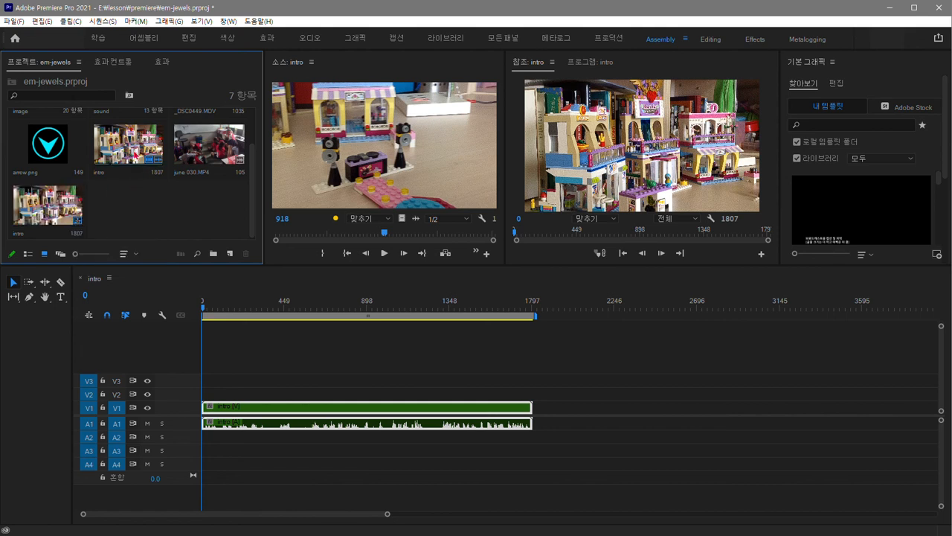
Open the properties of the intro clip and examine its file path, format, image size and frame rate.
{"action": "right_click", "coordinate": [127, 148]}
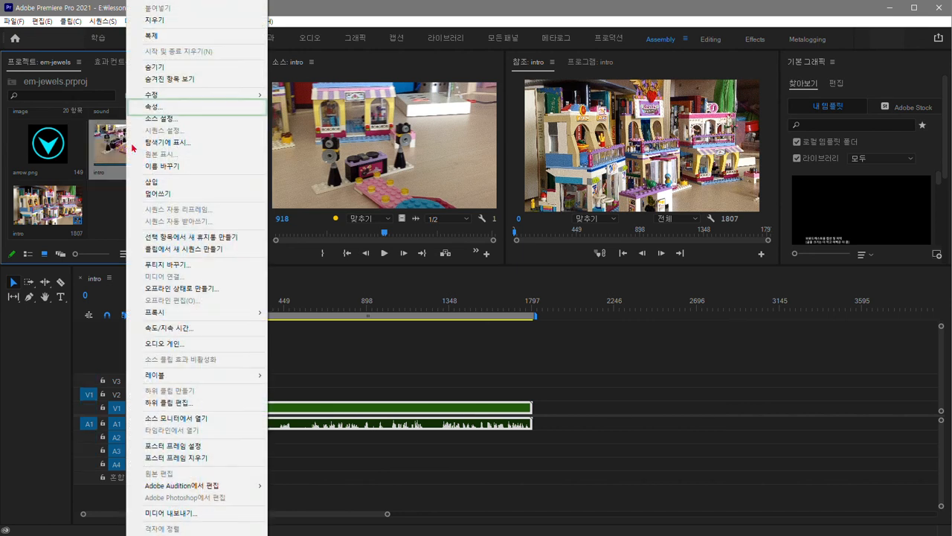
{"action": "left_click", "coordinate": [185, 108]}
{"action": "left_click_drag", "start_coordinate": [180, 41], "coordinate": [402, 95]}
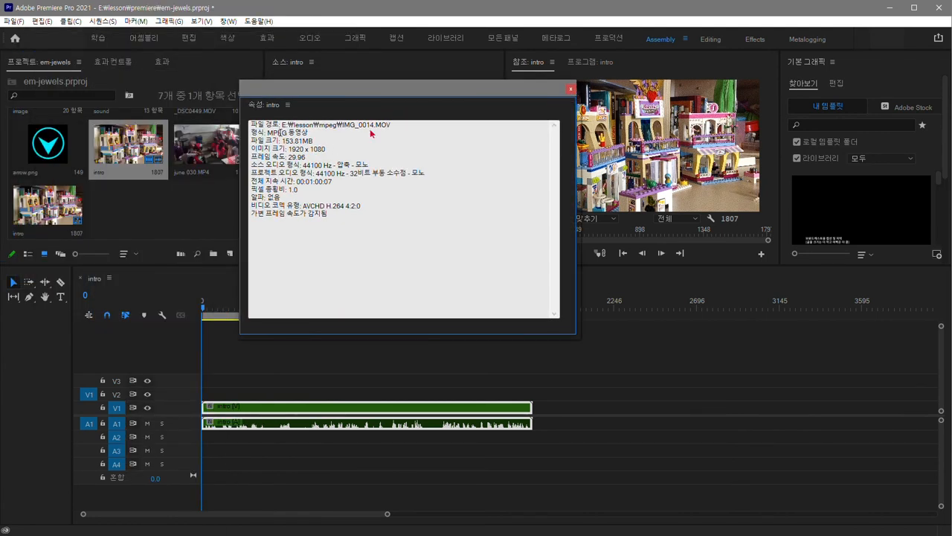
{"action": "left_click_drag", "start_coordinate": [251, 123], "coordinate": [387, 221]}
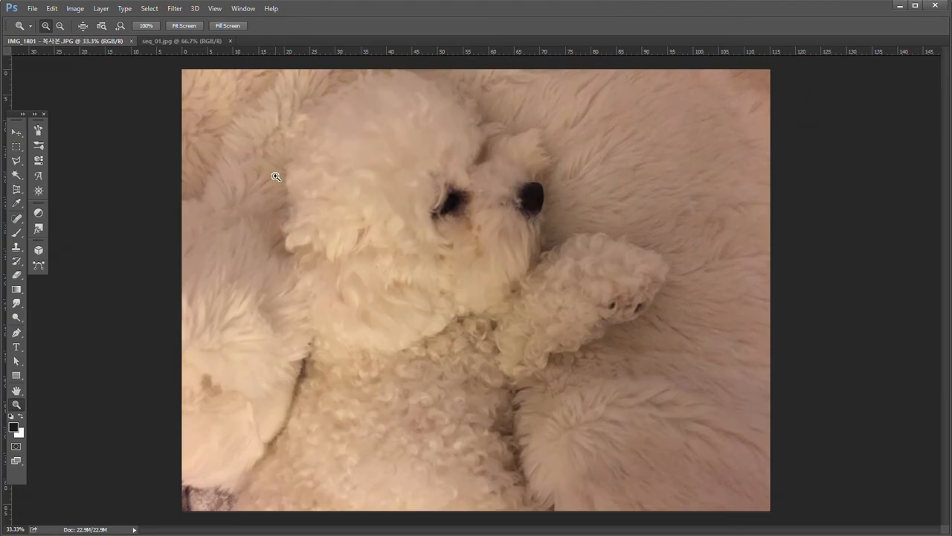
Switch to Photoshop and magnify the dog photo IMG_1801 up to 1600% to examine its individual pixels.
{"action": "left_click_drag", "start_coordinate": [276, 176], "coordinate": [377, 298]}
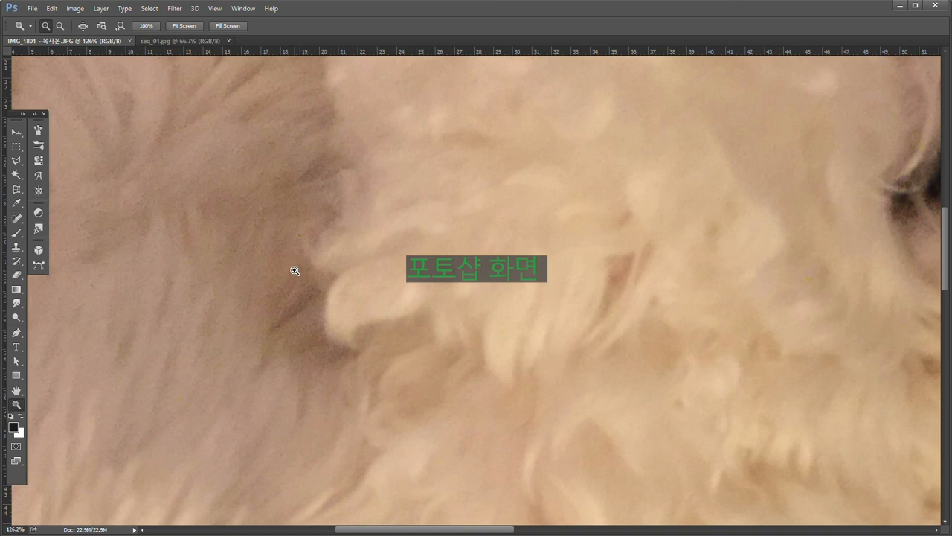
{"action": "left_click", "coordinate": [294, 270]}
{"action": "left_click", "coordinate": [246, 149]}
{"action": "left_click", "coordinate": [313, 270]}
{"action": "left_click", "coordinate": [311, 268]}
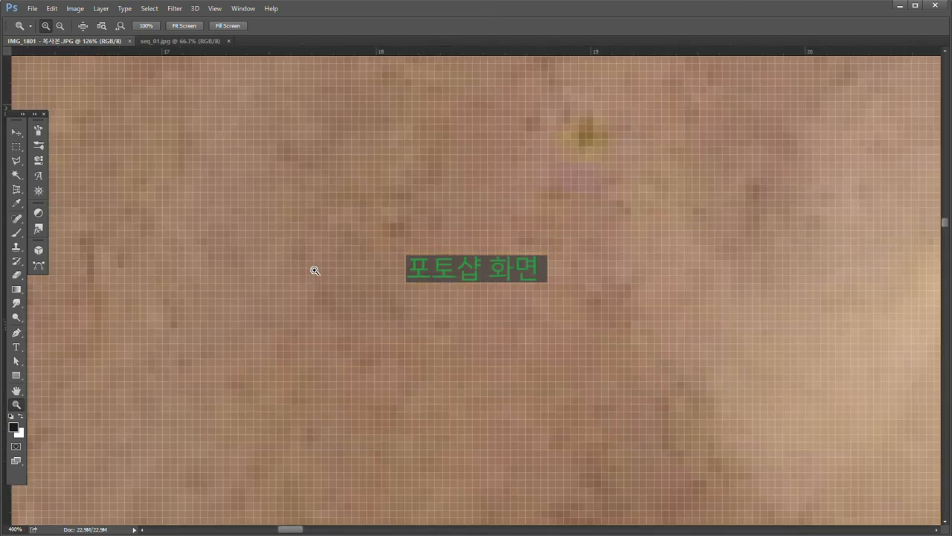
{"action": "left_click", "coordinate": [287, 243]}
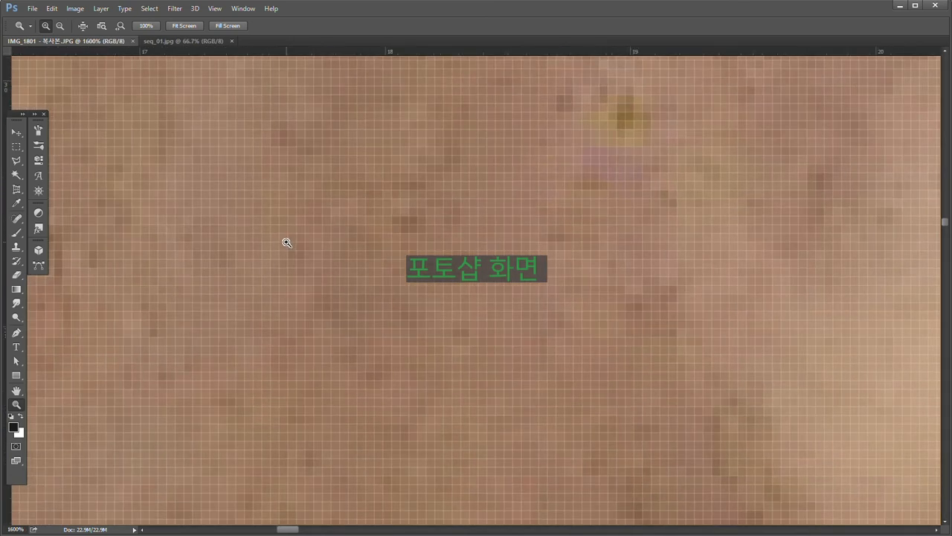
{"action": "left_click", "coordinate": [199, 254]}
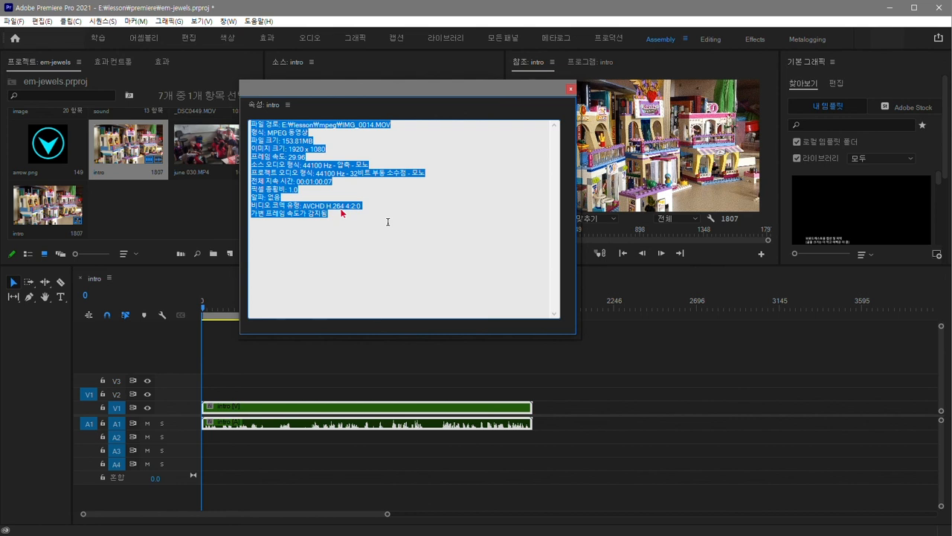
Switch to Premiere Pro and rename the intro sequence in the project as intro_se.
{"action": "right_click", "coordinate": [27, 239]}
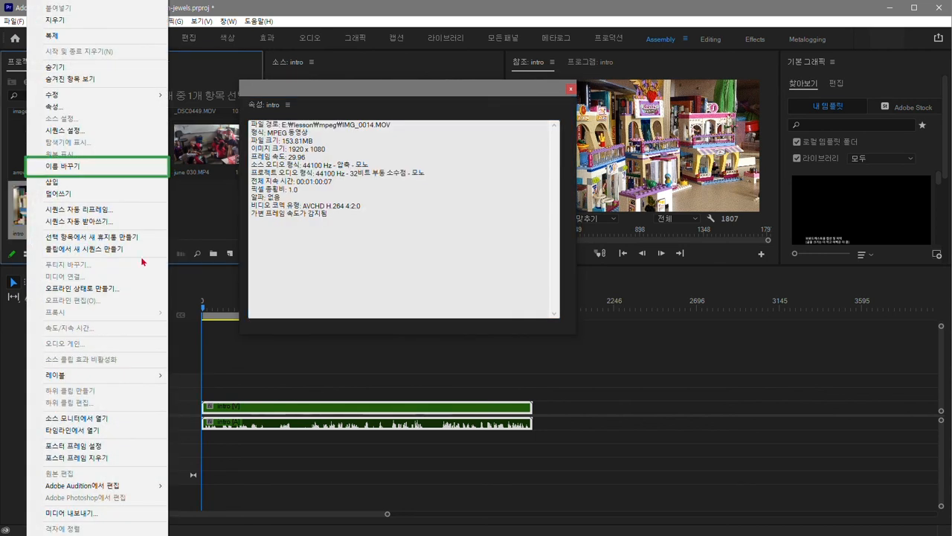
{"action": "left_click", "coordinate": [67, 166]}
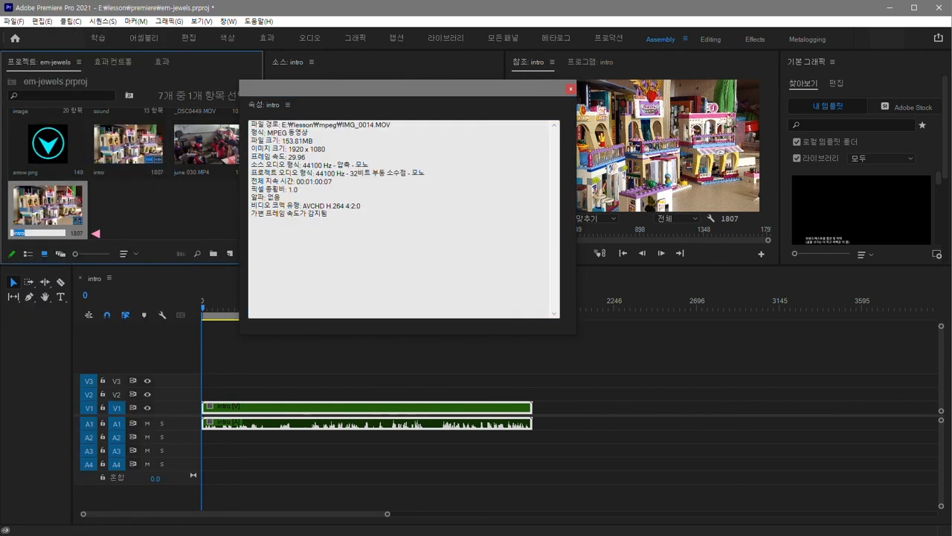
{"action": "type", "text": "intro"}
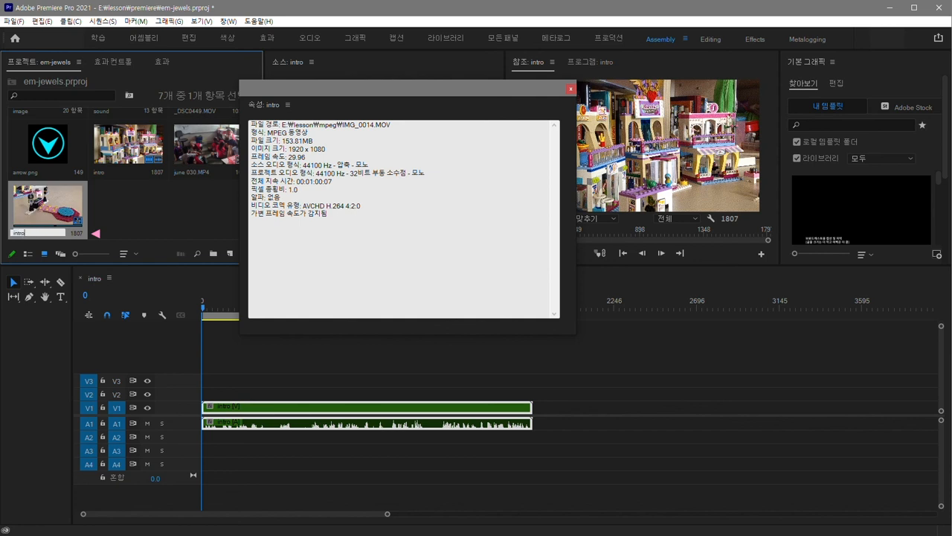
{"action": "type", "text": "w"}
{"action": "type", "text": "e"}
{"action": "left_click", "coordinate": [119, 223]}
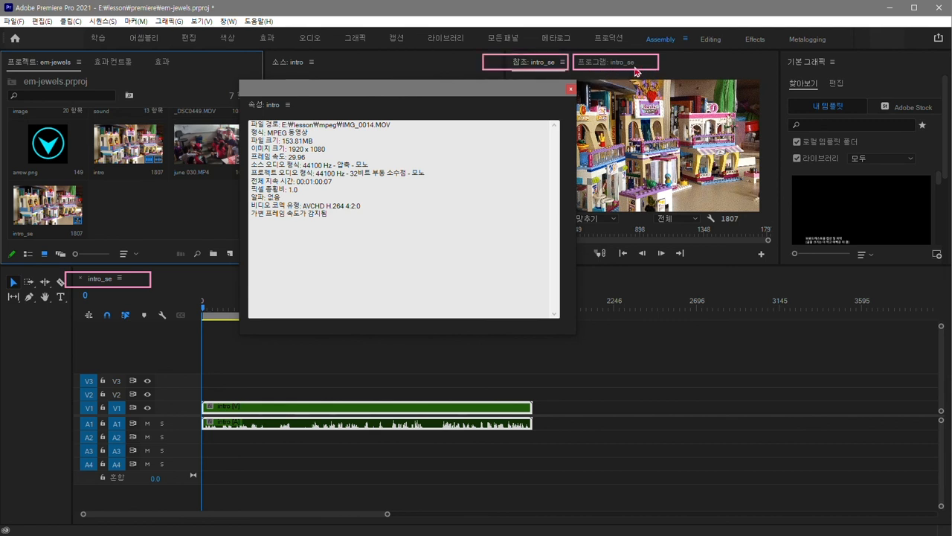
Close the intro clip's properties window and select the intro_se sequence in the project.
{"action": "left_click_drag", "start_coordinate": [503, 92], "coordinate": [545, 28]}
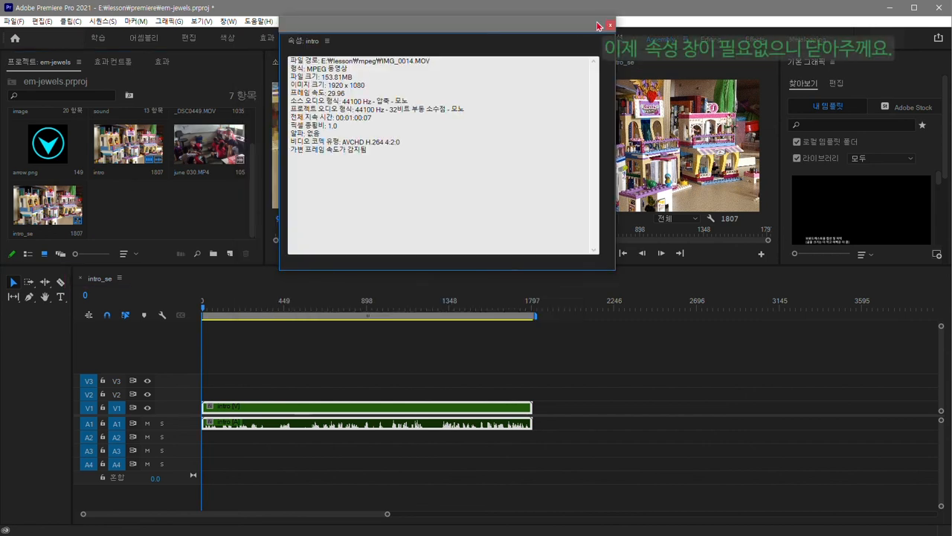
{"action": "left_click", "coordinate": [610, 25]}
{"action": "left_click", "coordinate": [58, 211]}
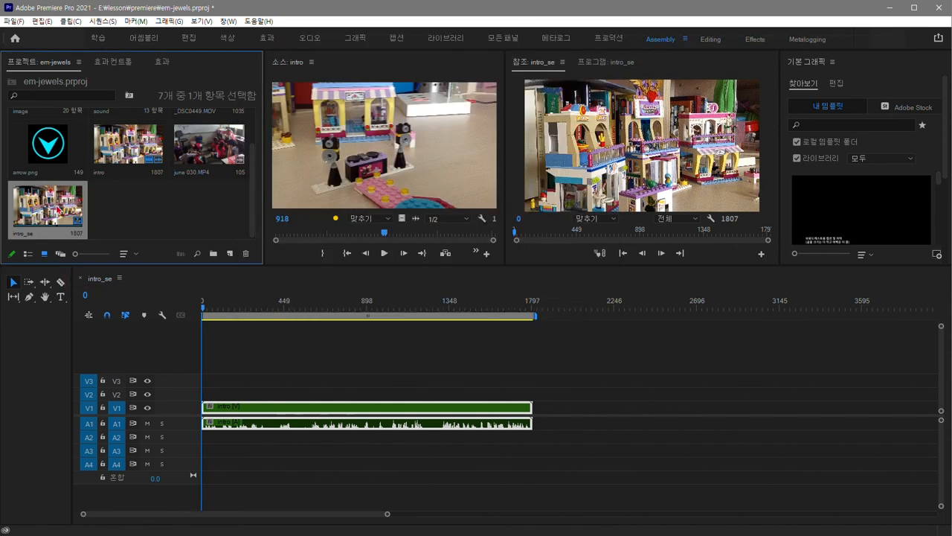